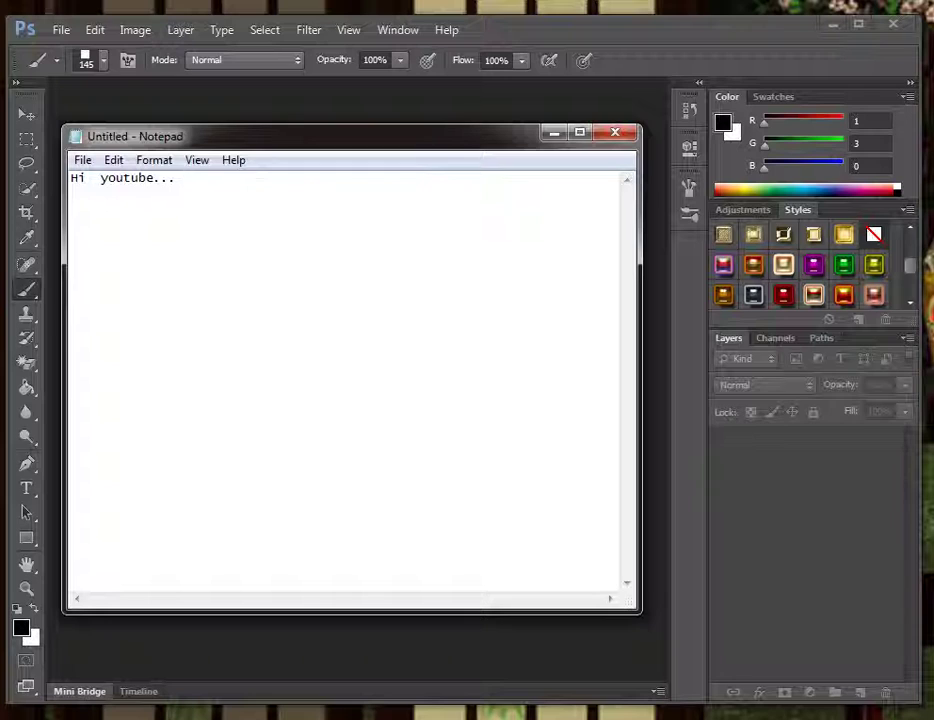
# Continue the note with "these is just a simple tutorial in how or how to use my Square brushes".
pyautogui.write('these  is  just  a')
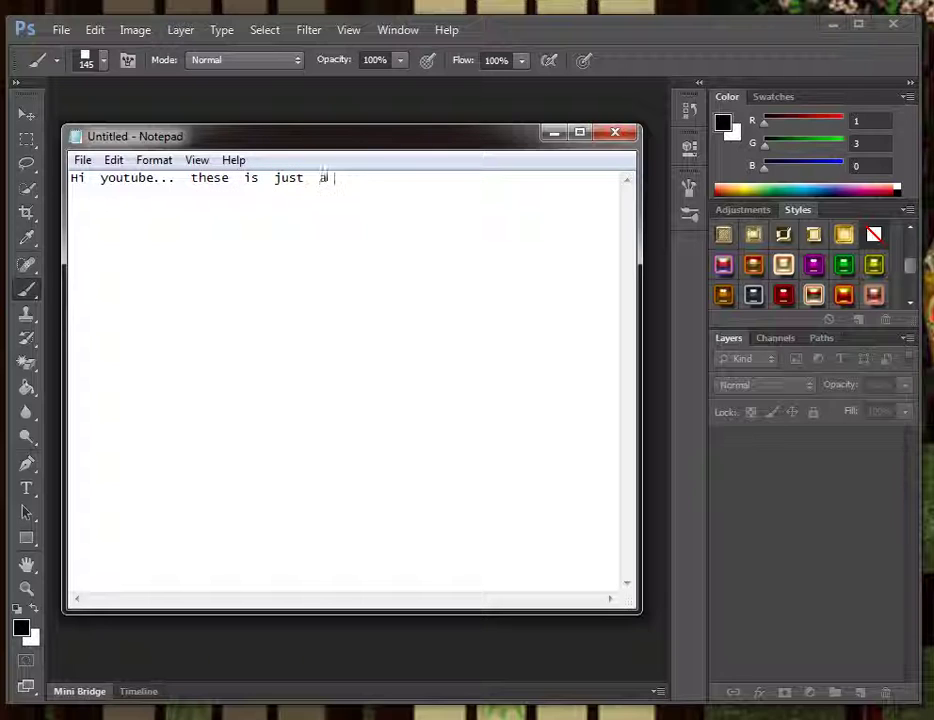
pyautogui.write('  simple tuto')
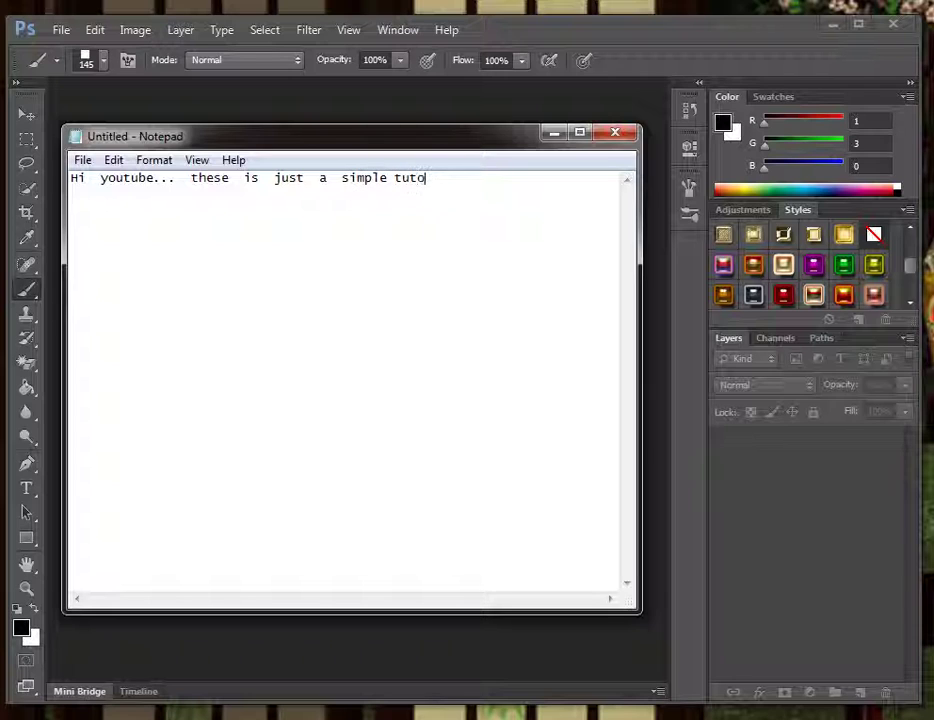
pyautogui.write('rial in how or how ')
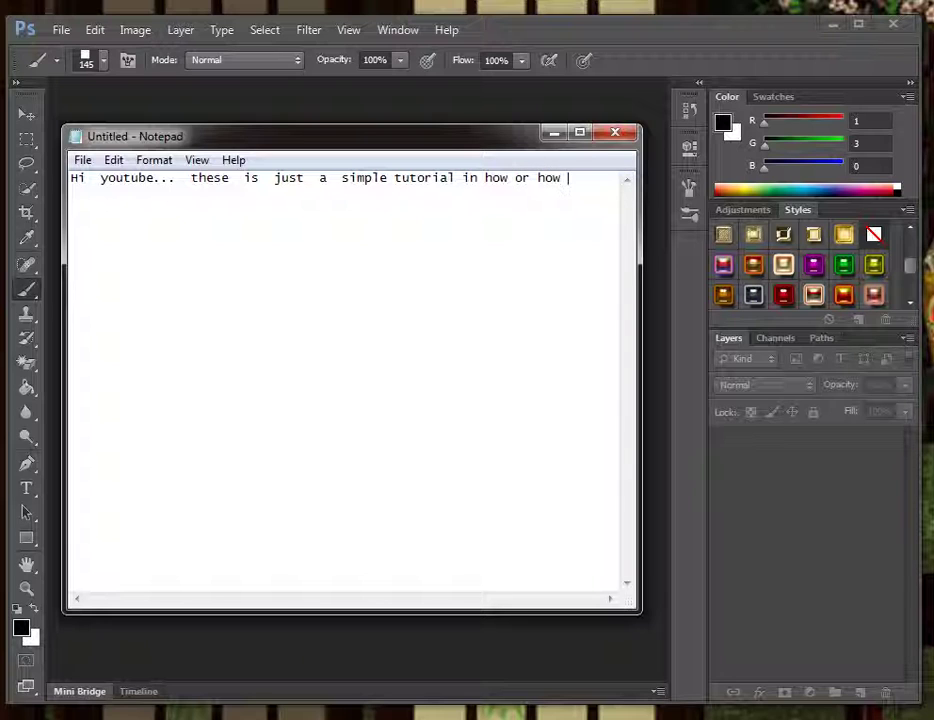
pyautogui.write('to use ')
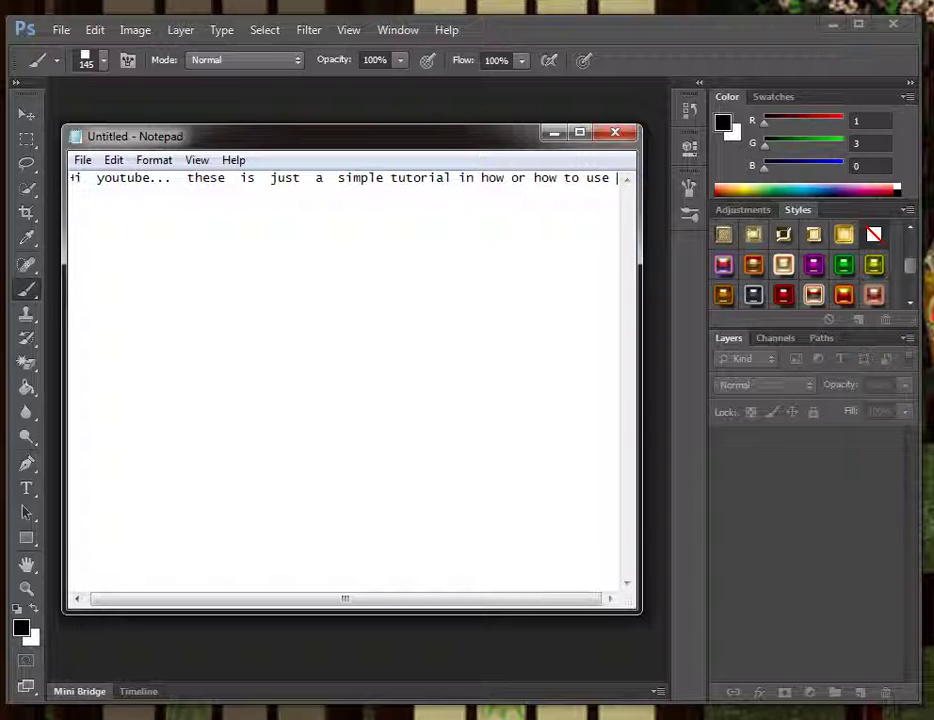
pyautogui.write('my')
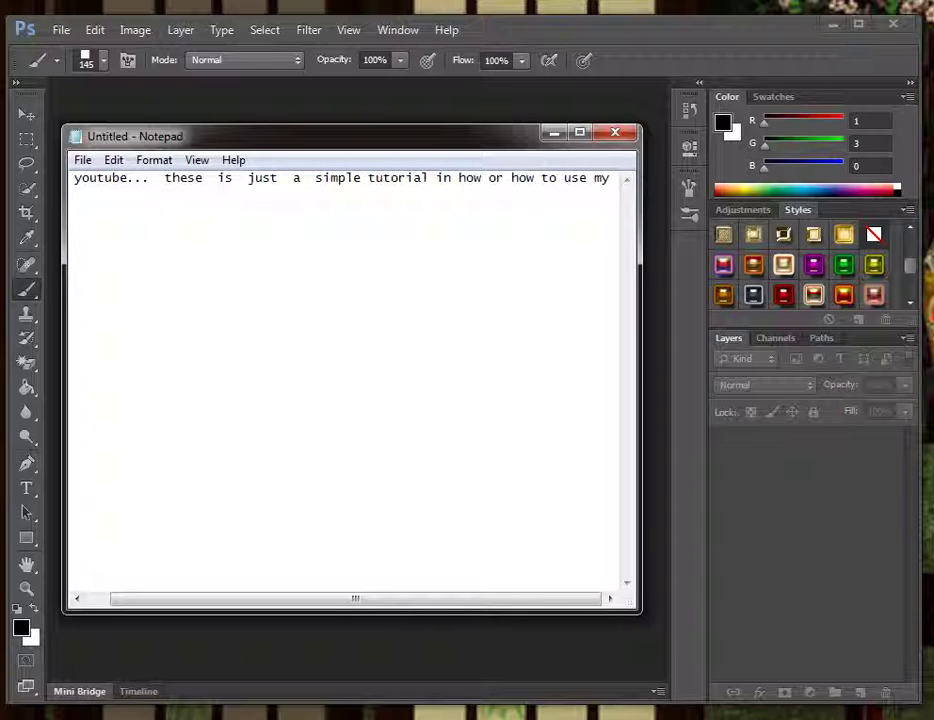
pyautogui.write('  Squa')
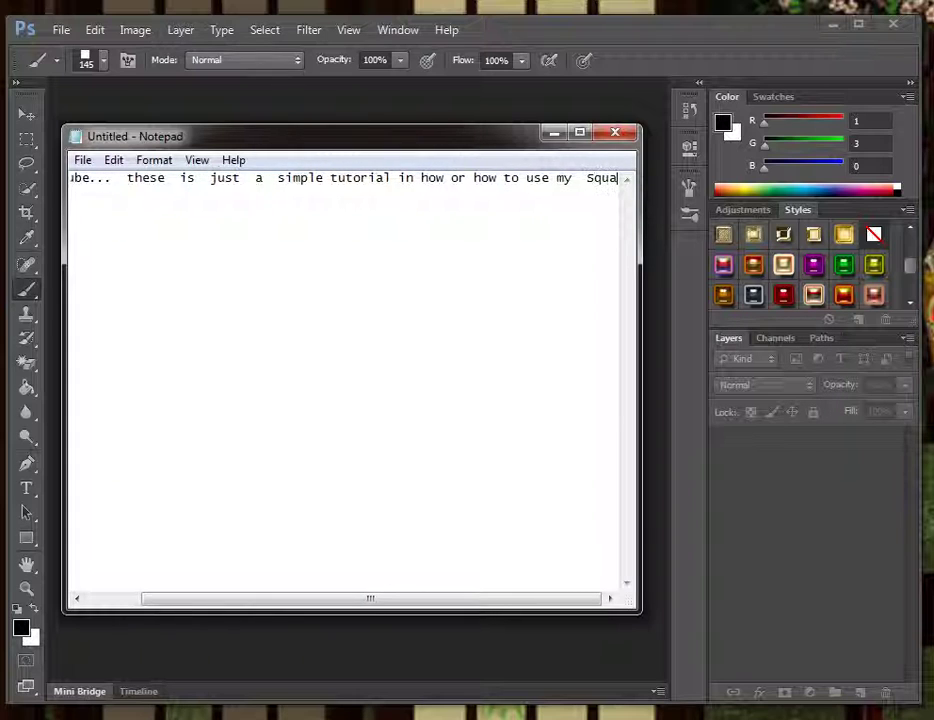
pyautogui.write('re brus')
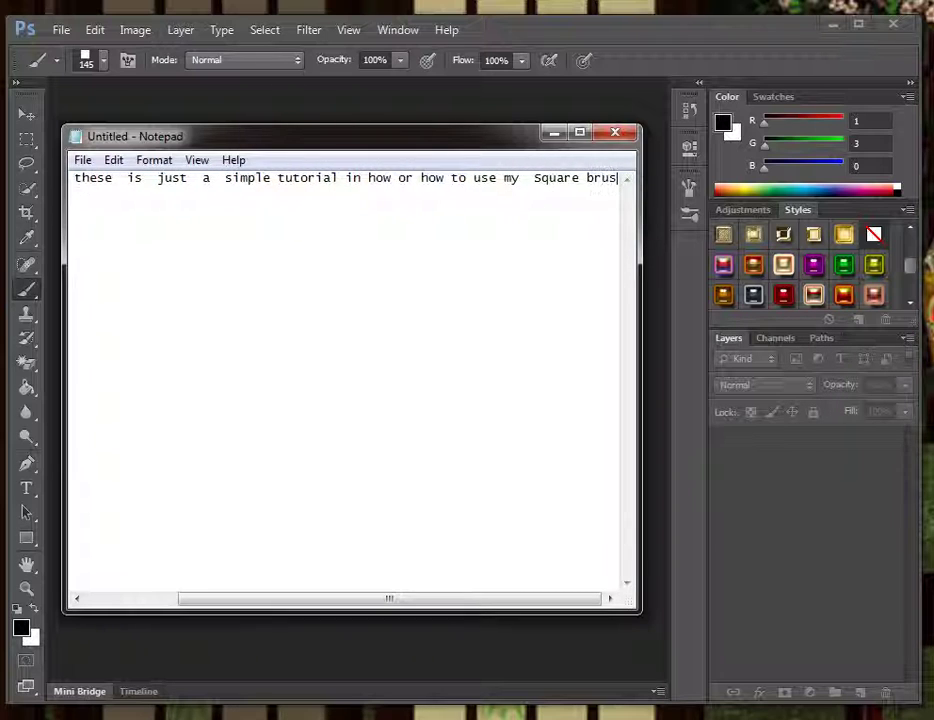
pyautogui.write('hes')
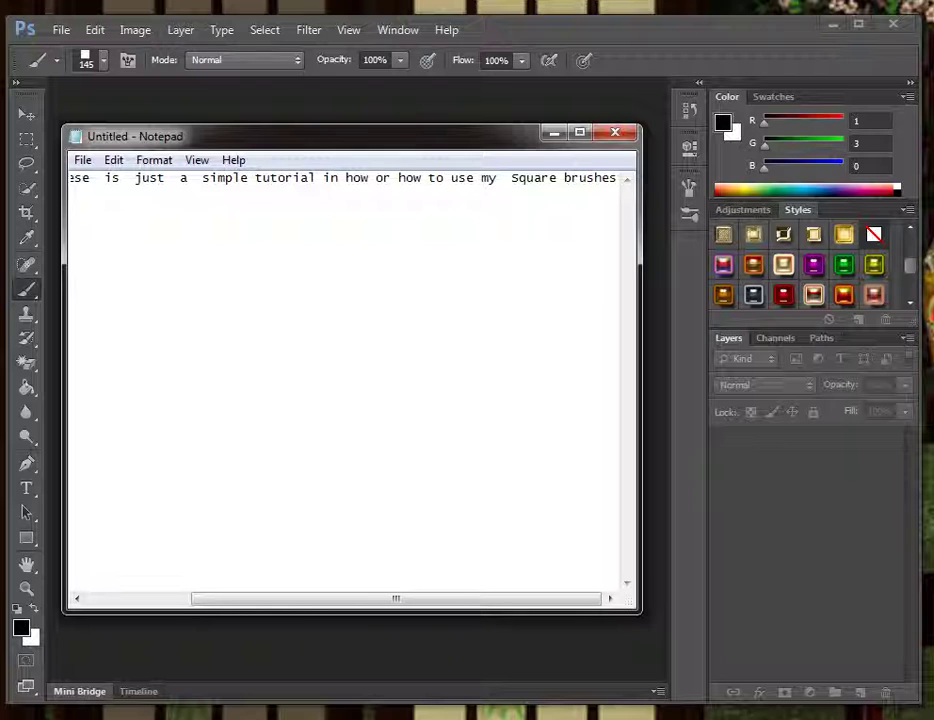
# Extend the note with "Is alot of fun conme" and add a second line reading "follow me trough these creative journey:)".
pyautogui.write('Is alo')
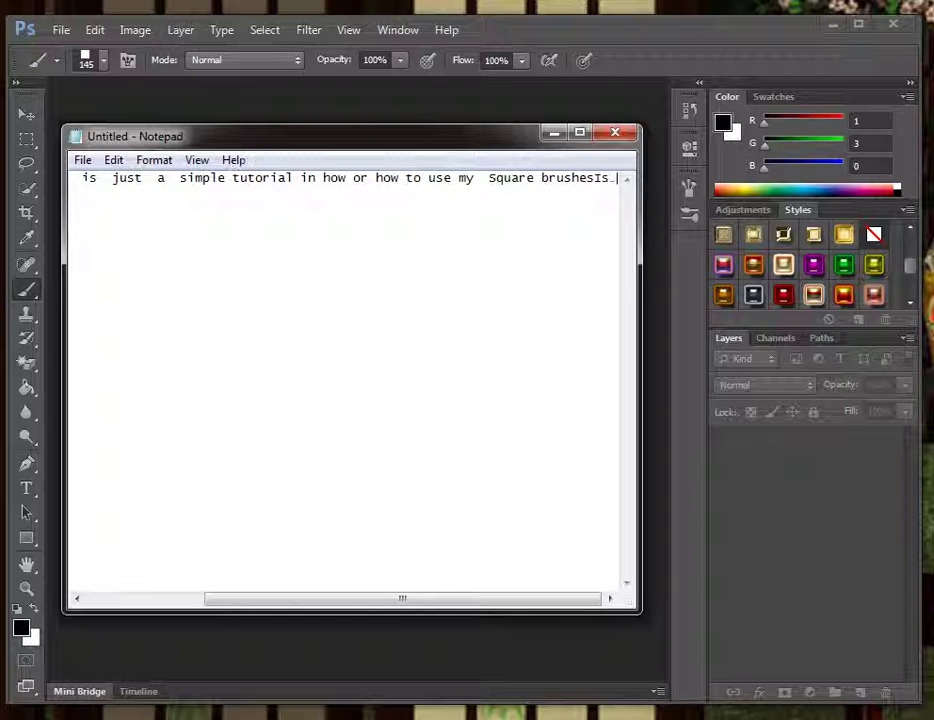
pyautogui.write('t of ')
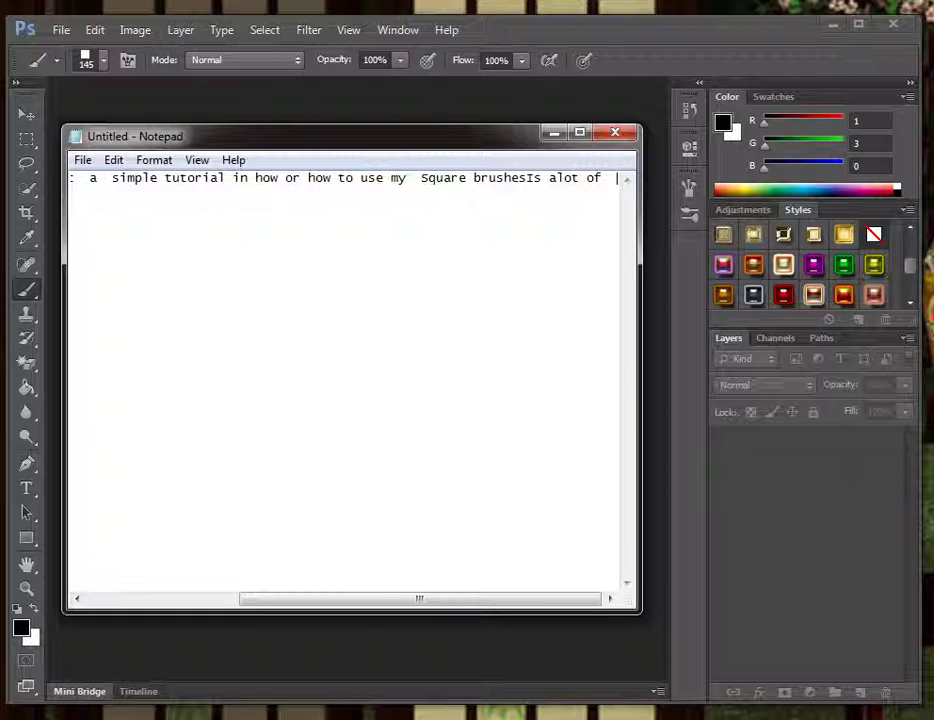
pyautogui.write(' fun con')
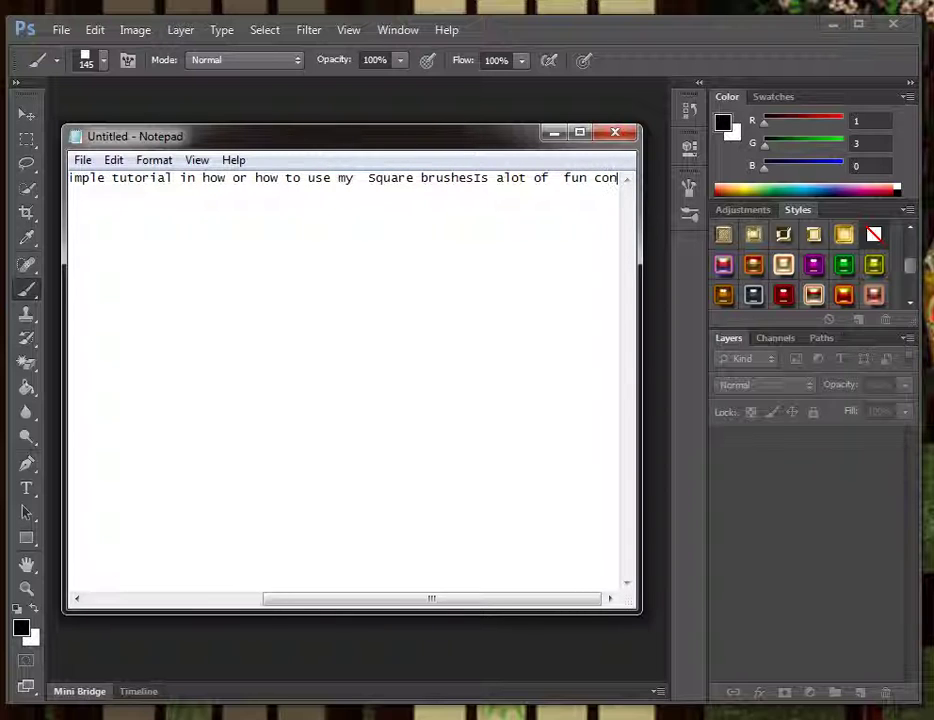
pyautogui.write('me')
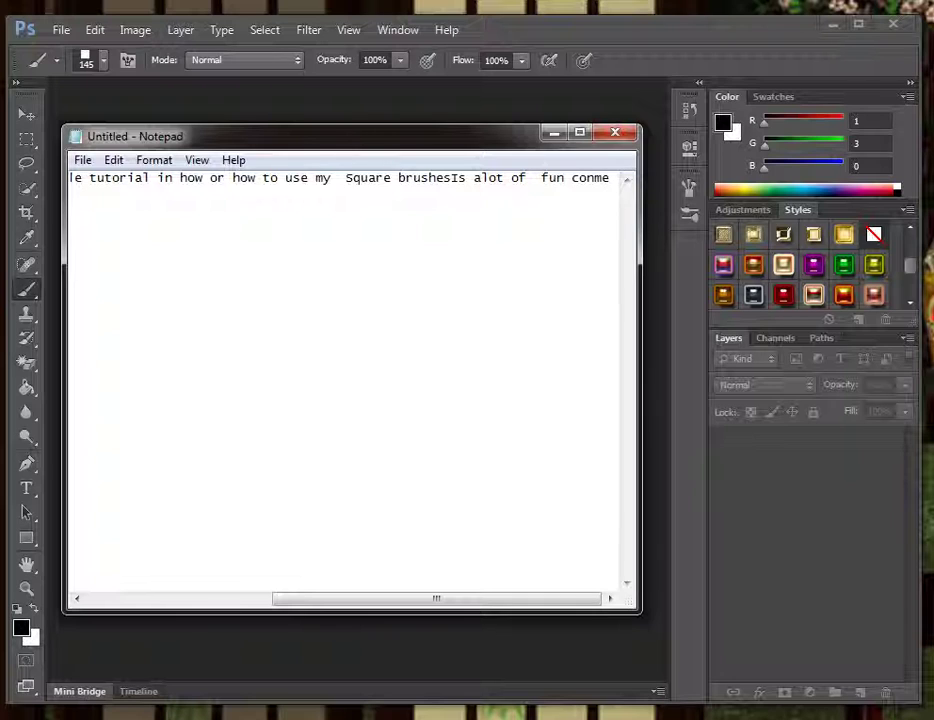
pyautogui.press('Return')
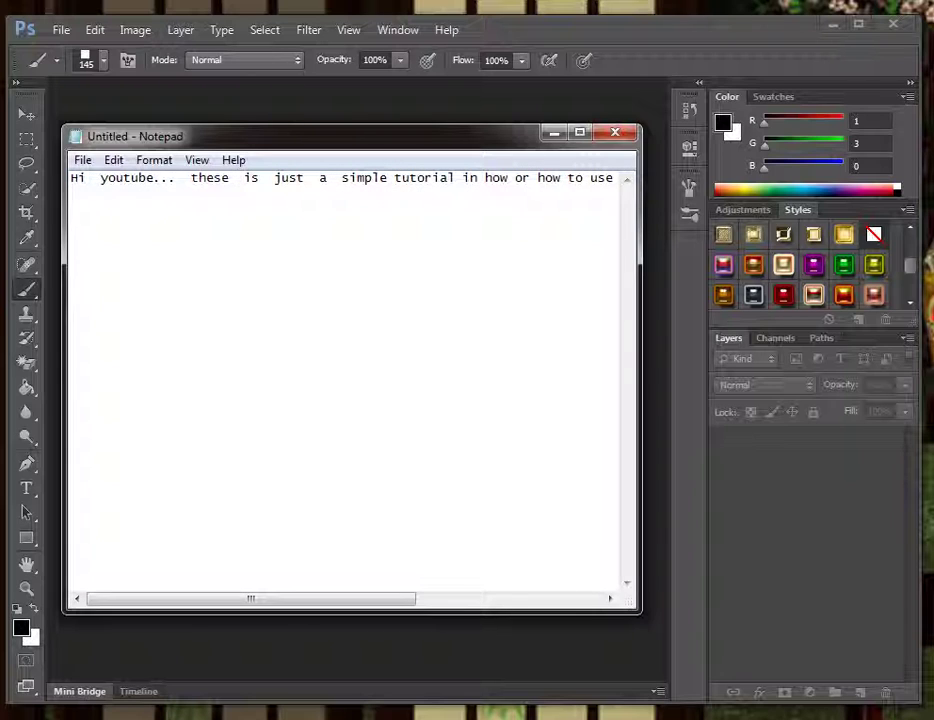
pyautogui.write('follow me  trough the')
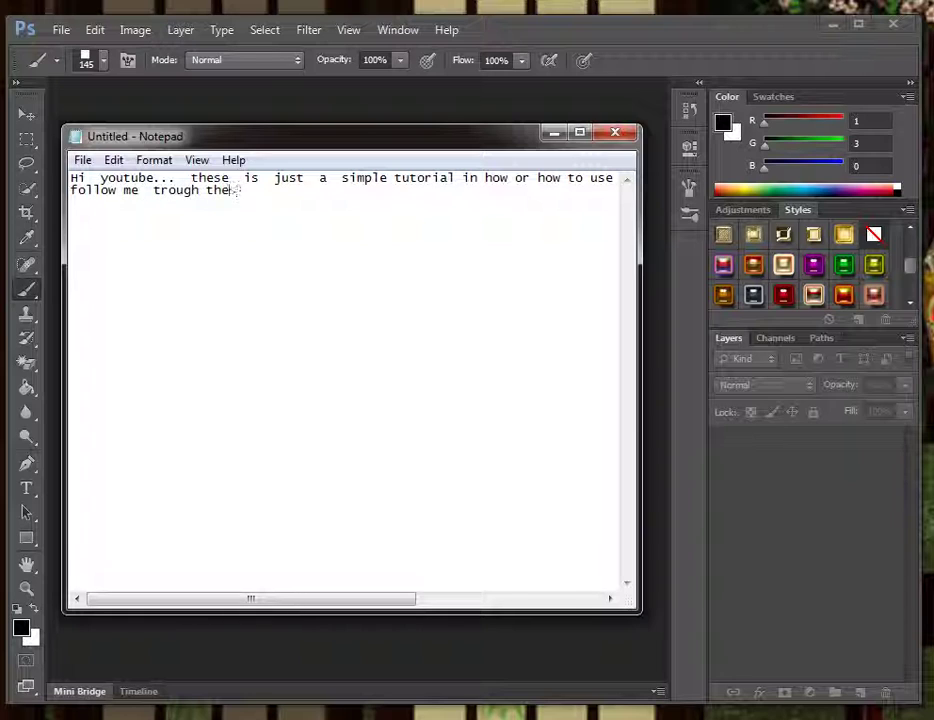
pyautogui.write('se creative jou')
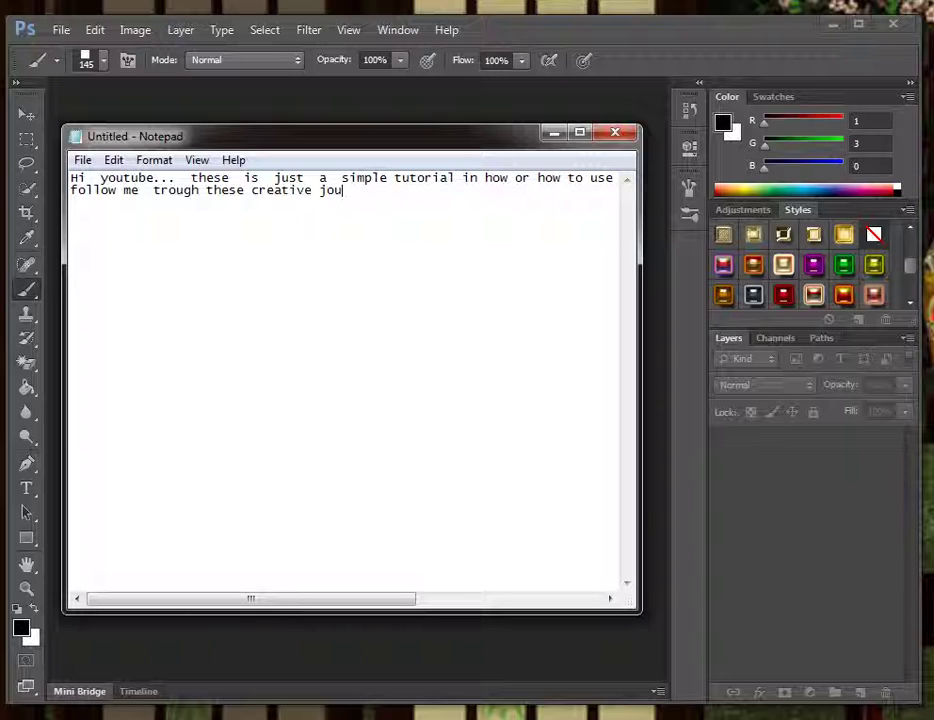
pyautogui.write('rney:)')
# Close the note without saving it and create a new document with a transparent background in Photoshop.
pyautogui.click(615, 132)
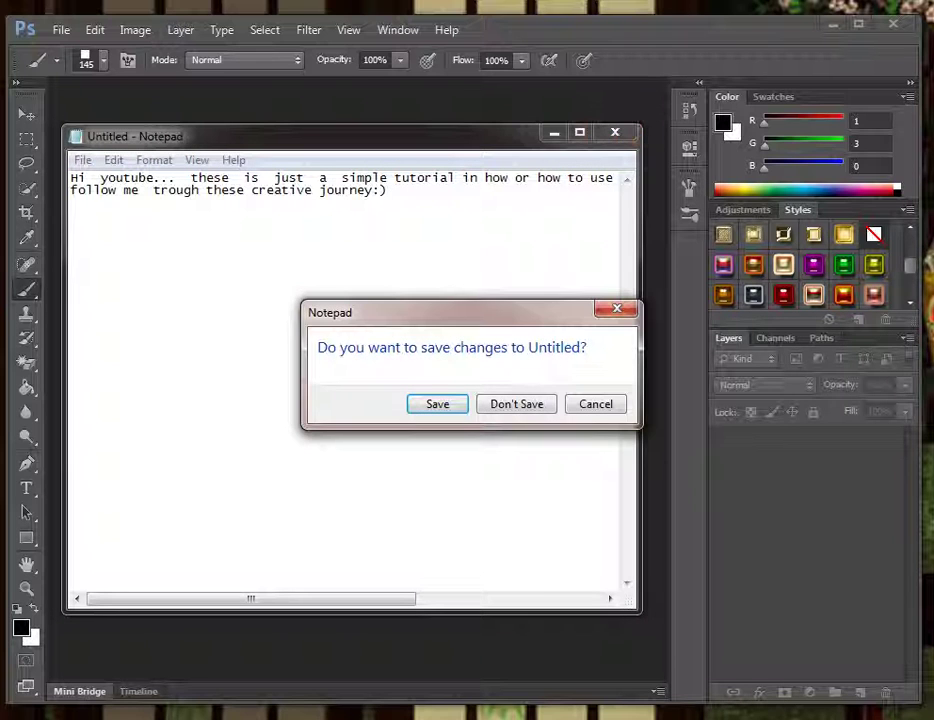
pyautogui.click(517, 404)
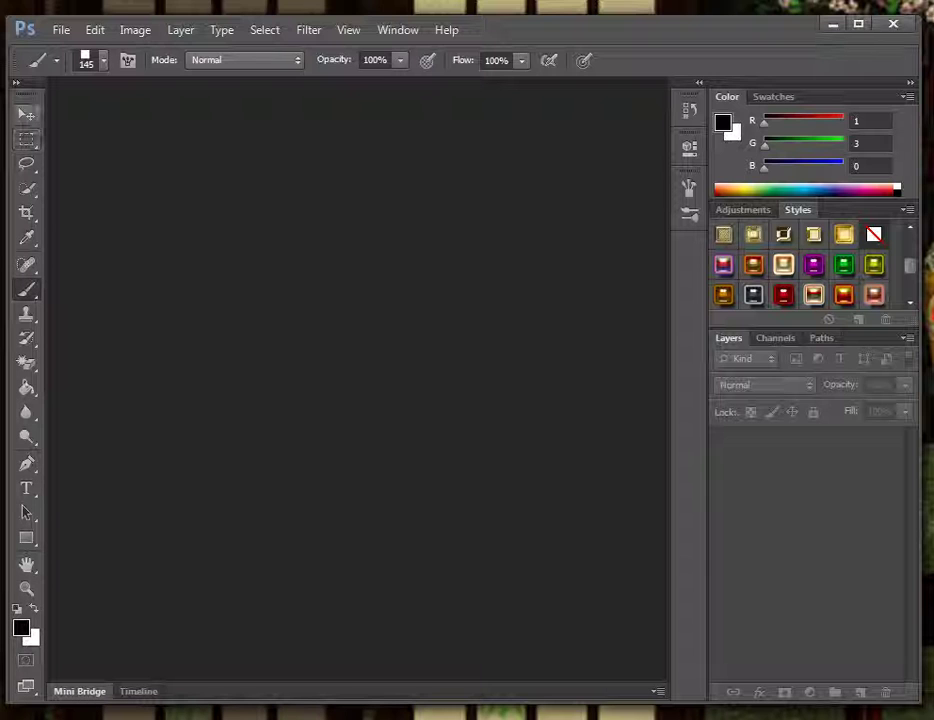
pyautogui.click(61, 29)
pyautogui.click(80, 50)
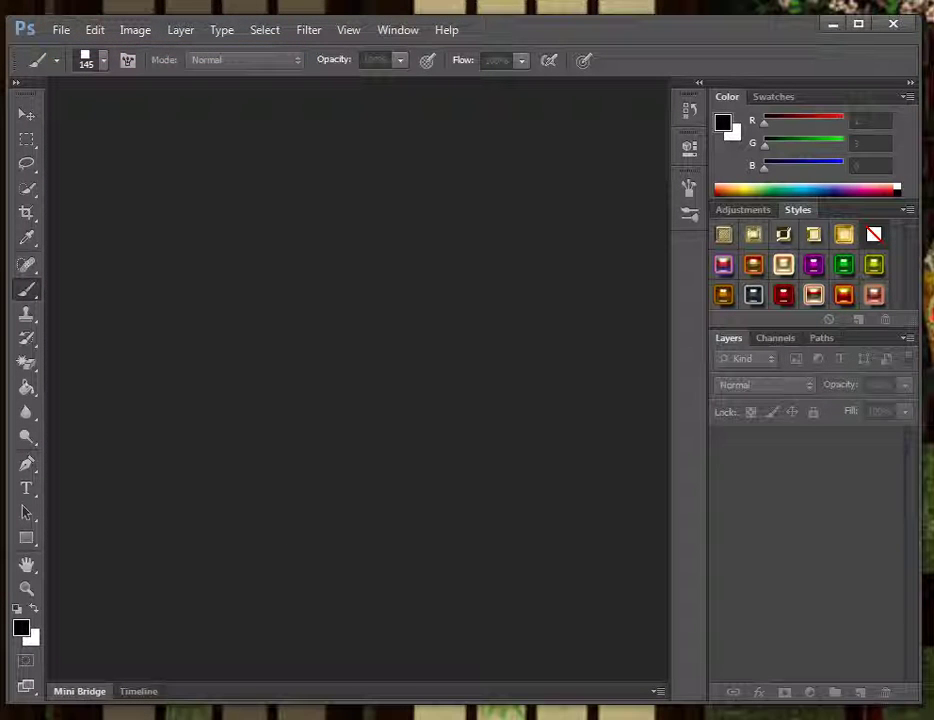
pyautogui.hotkey('ctrl', 'n')
pyautogui.press('Return')
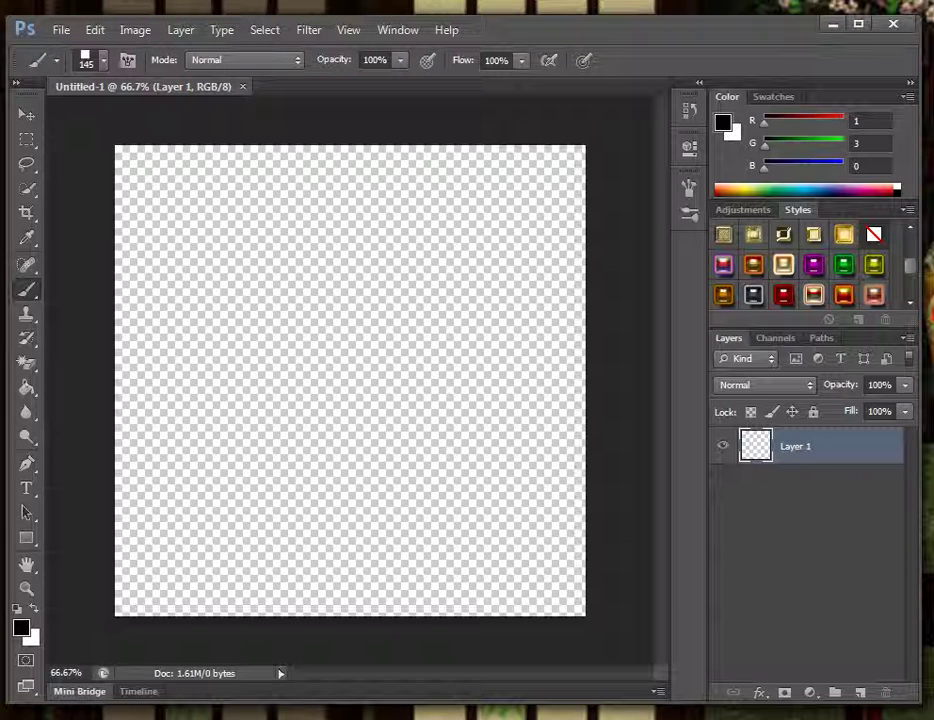
# Set the foreground color to red #cc0b10 and fill Layer 1 with it using the Paint Bucket.
pyautogui.press('i')
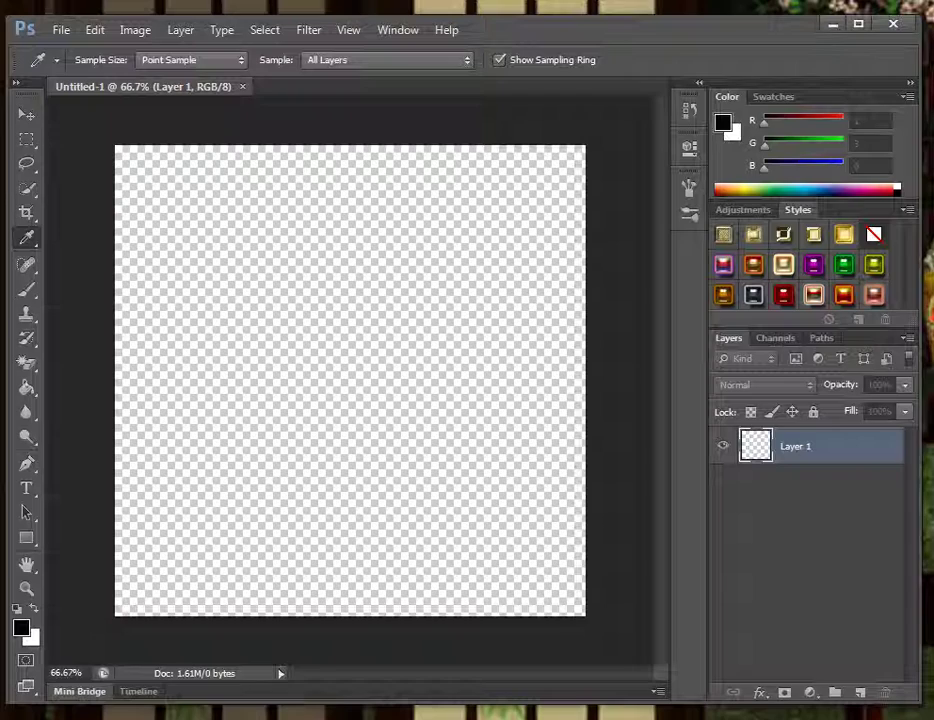
pyautogui.moveTo(550, 226); pyautogui.dragTo(431, 192)
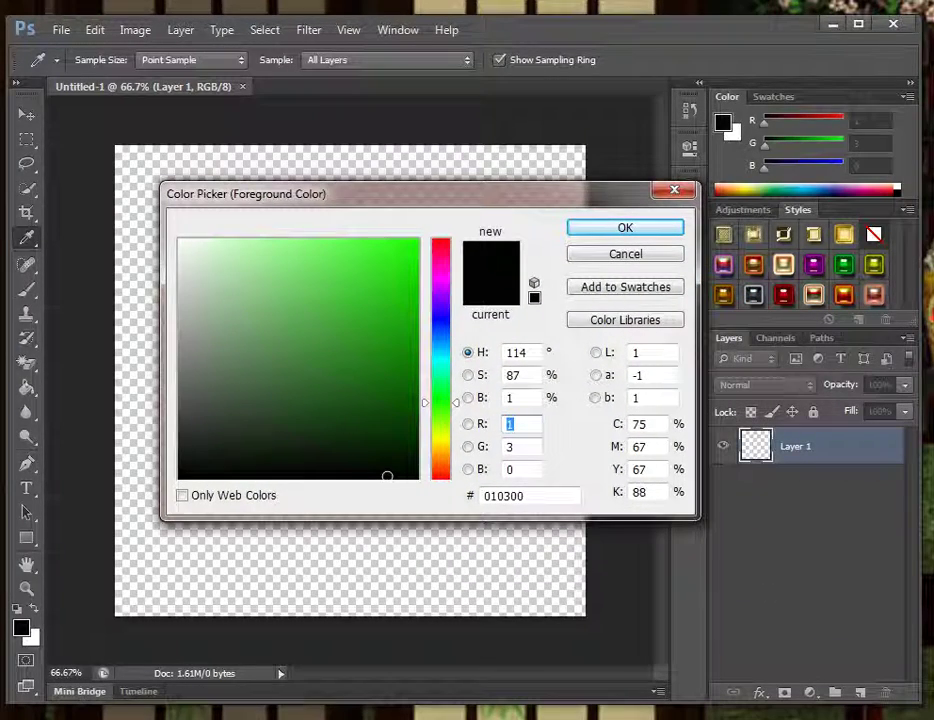
pyautogui.click(440, 240)
pyautogui.click(406, 286)
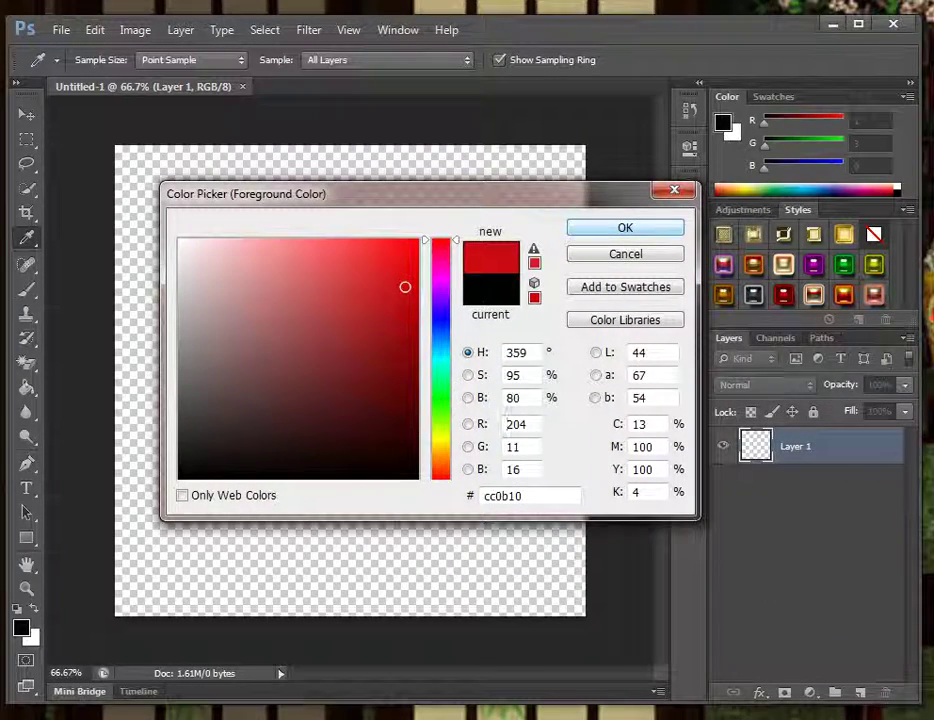
pyautogui.click(625, 228)
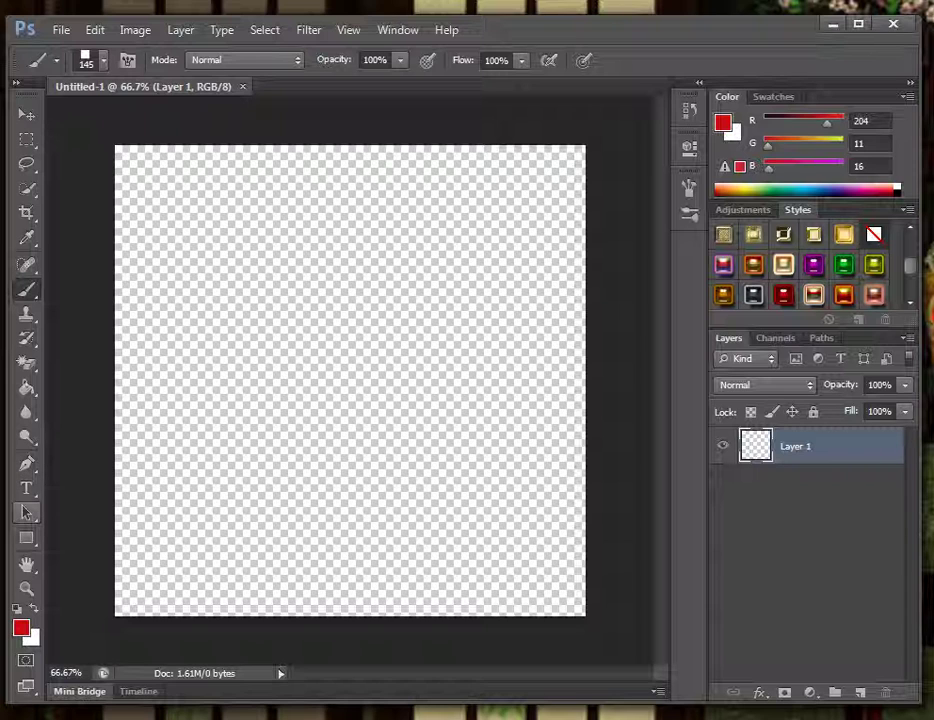
pyautogui.click(27, 388)
pyautogui.click(300, 365)
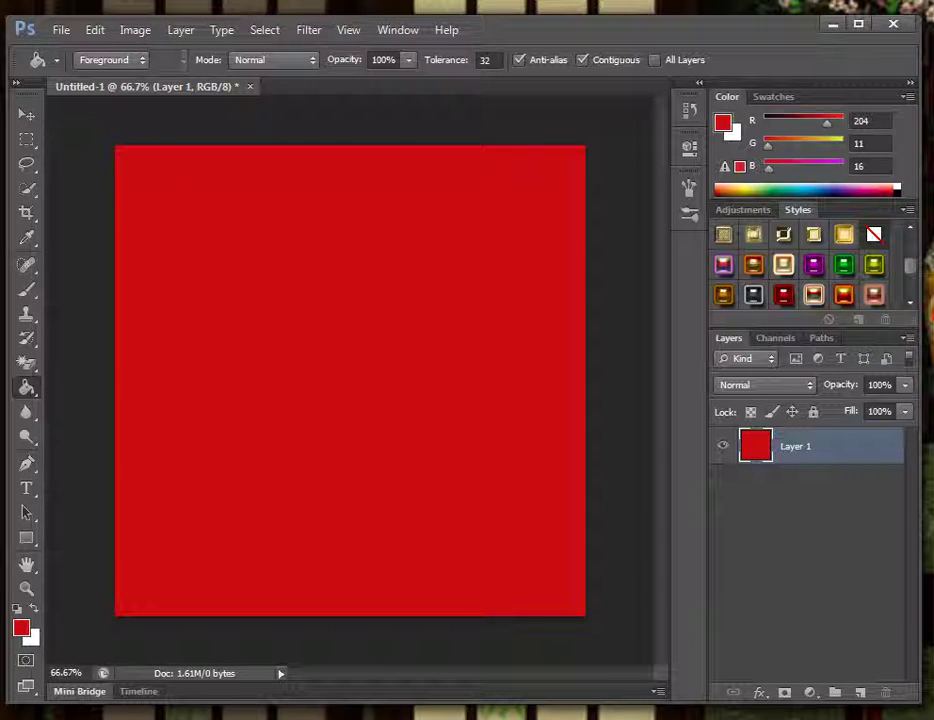
# Add two empty layers above the red layer and make Layer 2 active.
pyautogui.hotkey('ctrl', 'shift', 'alt', 'n')
pyautogui.hotkey('ctrl', 'shift', 'alt', 'n')
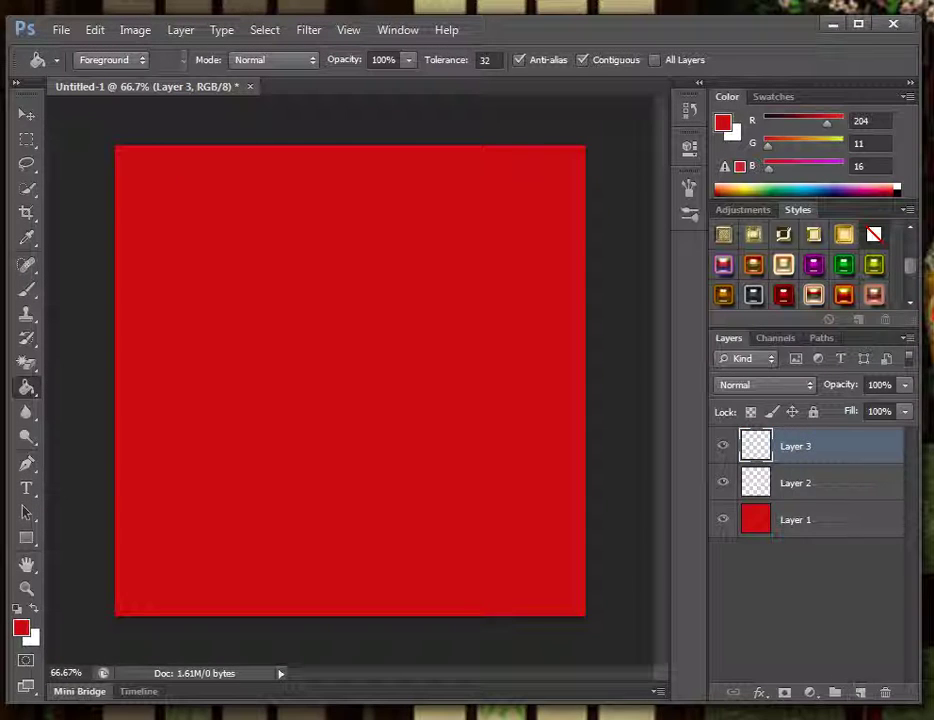
pyautogui.hotkey('alt', '[')
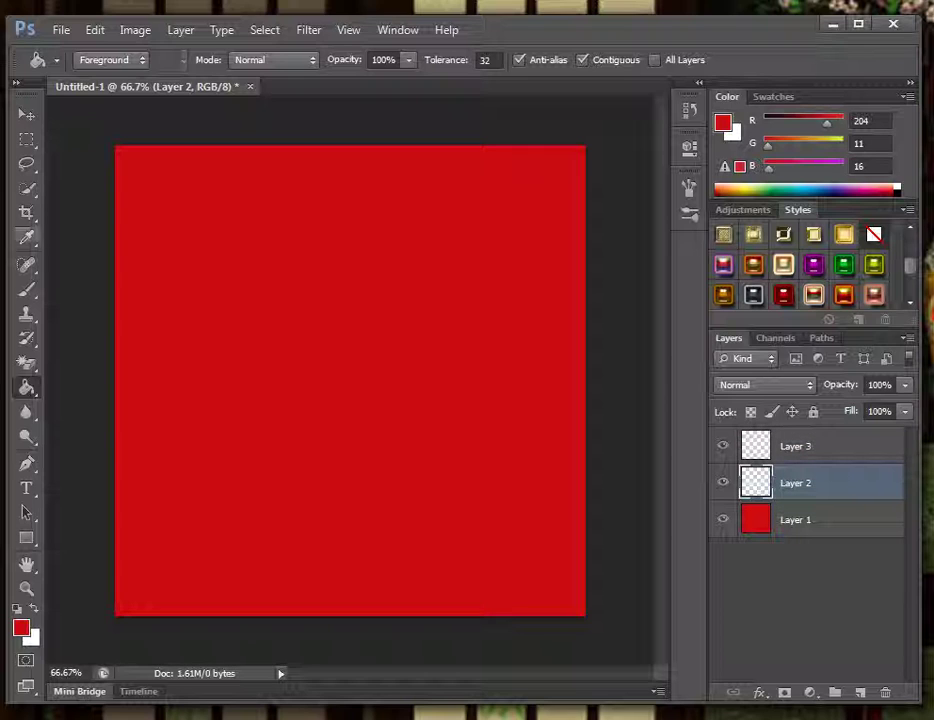
# Set the foreground color to near-black #080001.
pyautogui.click(21, 628)
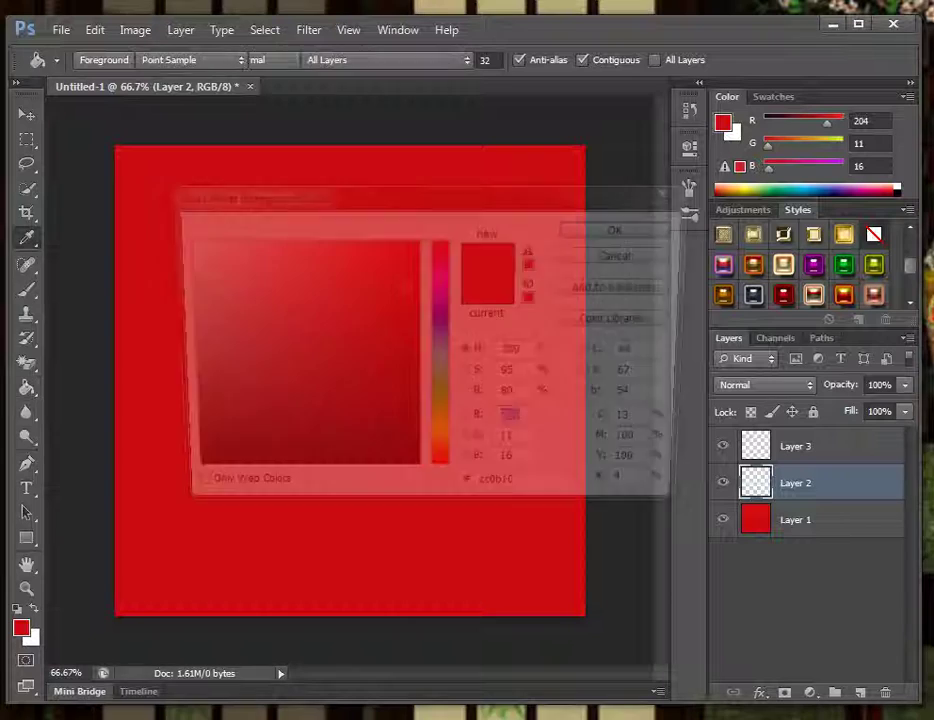
pyautogui.click(407, 471)
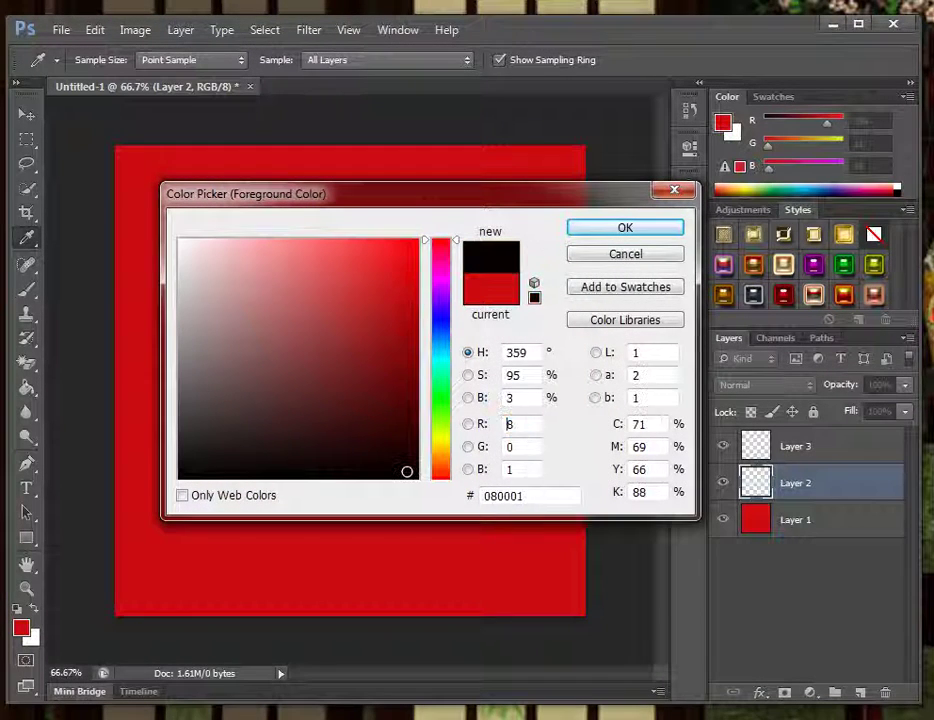
pyautogui.press('Return')
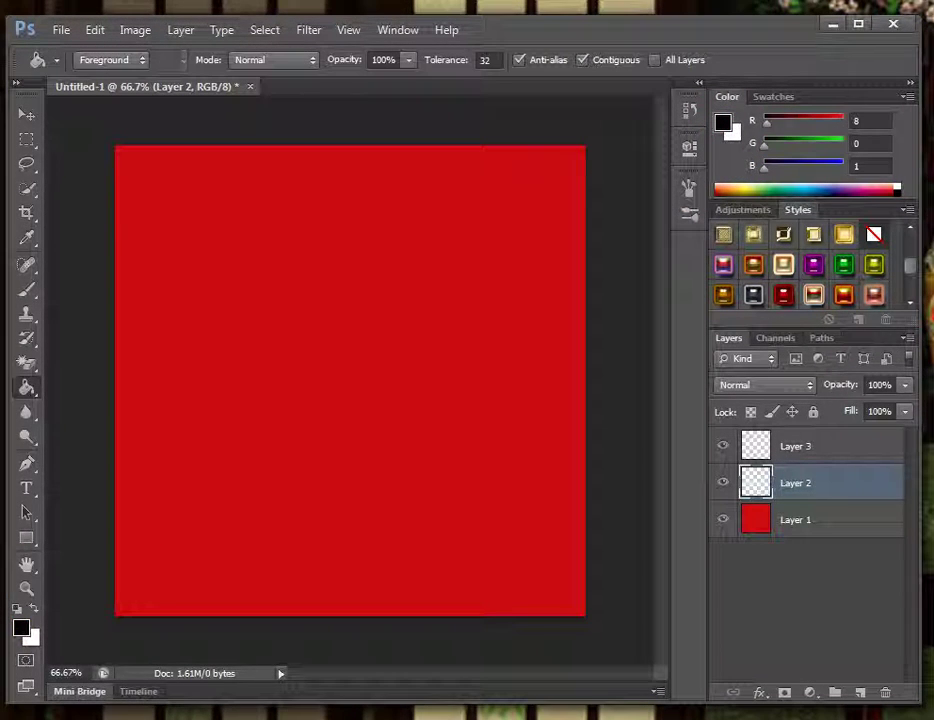
# Stamp one square in the canvas center on Layer 2 with the 411 px square brush and apply the glossy red-and-gold layer style.
pyautogui.click(27, 289)
pyautogui.rightClick(27, 289)
pyautogui.click(80, 286)
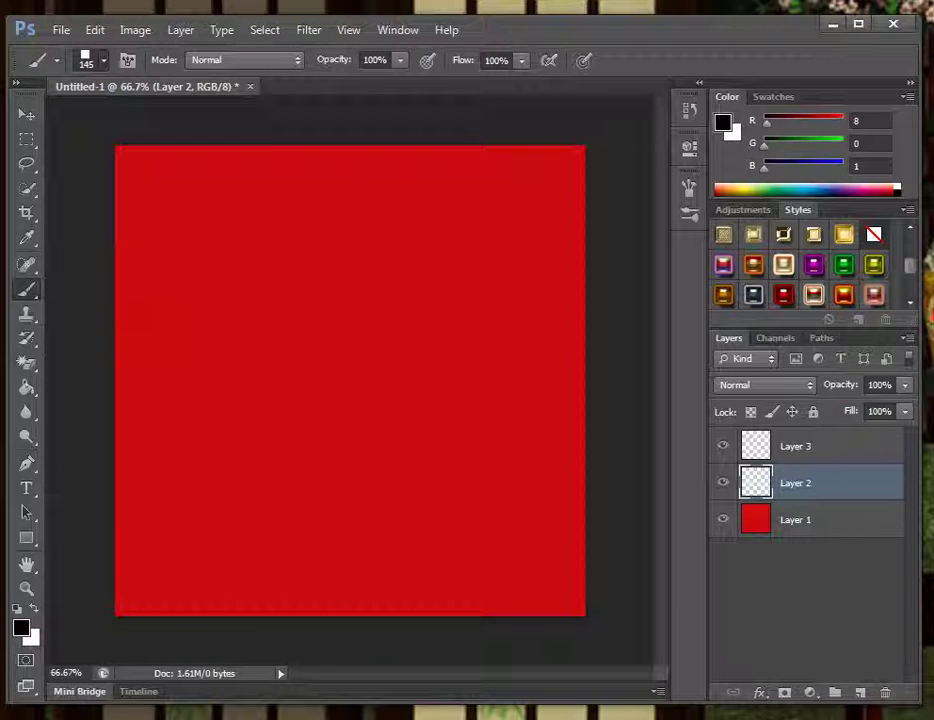
pyautogui.click(103, 60)
pyautogui.doubleClick(47, 235)
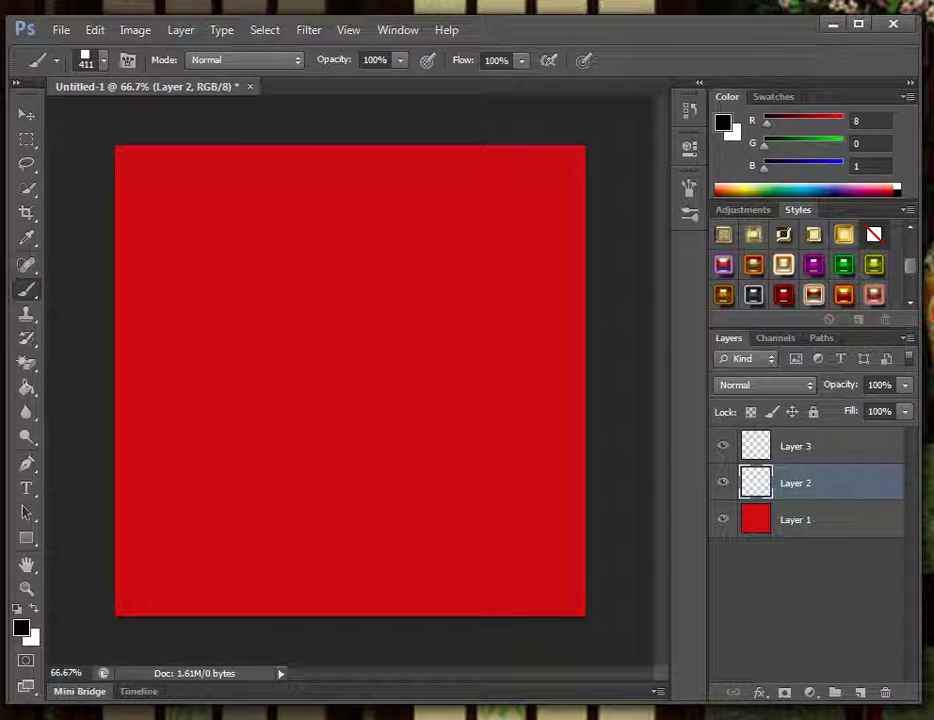
pyautogui.click(347, 381)
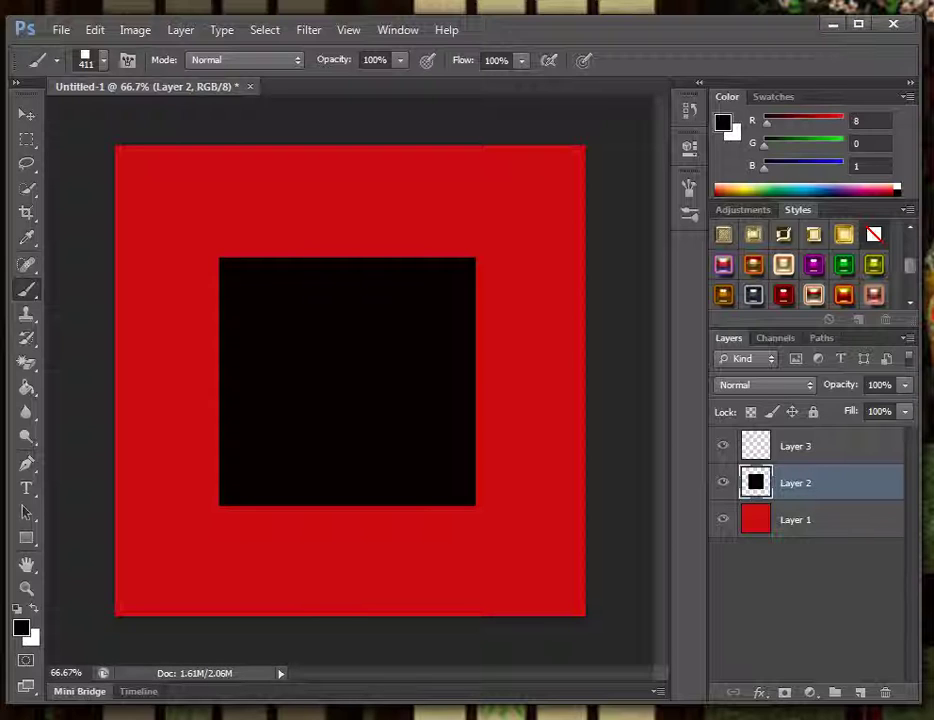
pyautogui.click(753, 265)
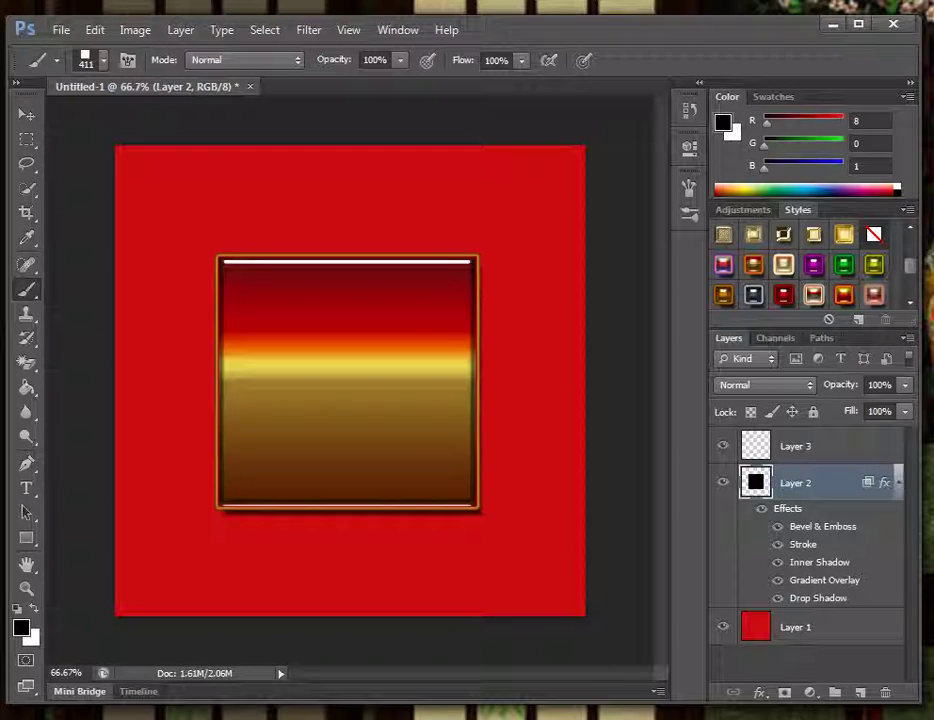
# Make Layer 3 active, choose the 18 px square brush, and apply the glossy purple layer style to the layer.
pyautogui.click(797, 447)
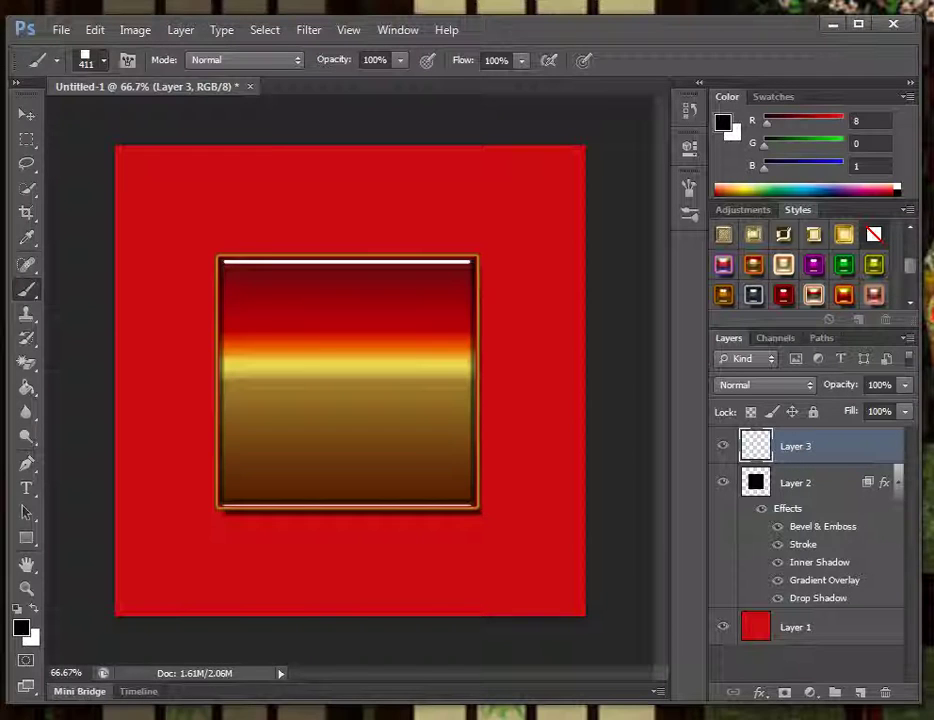
pyautogui.click(103, 61)
pyautogui.click(198, 235)
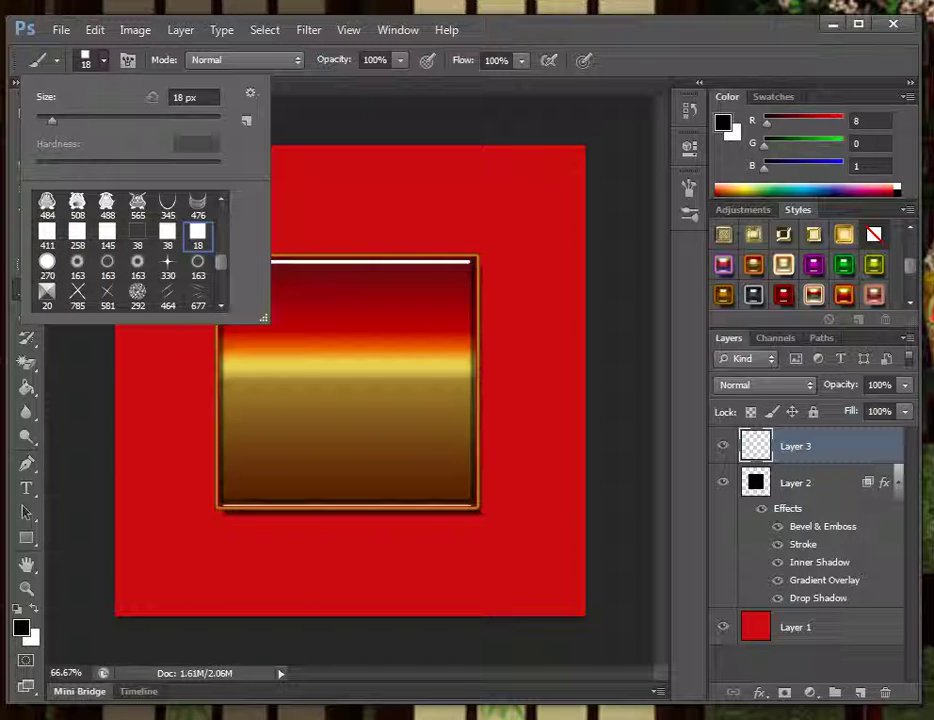
pyautogui.click(103, 61)
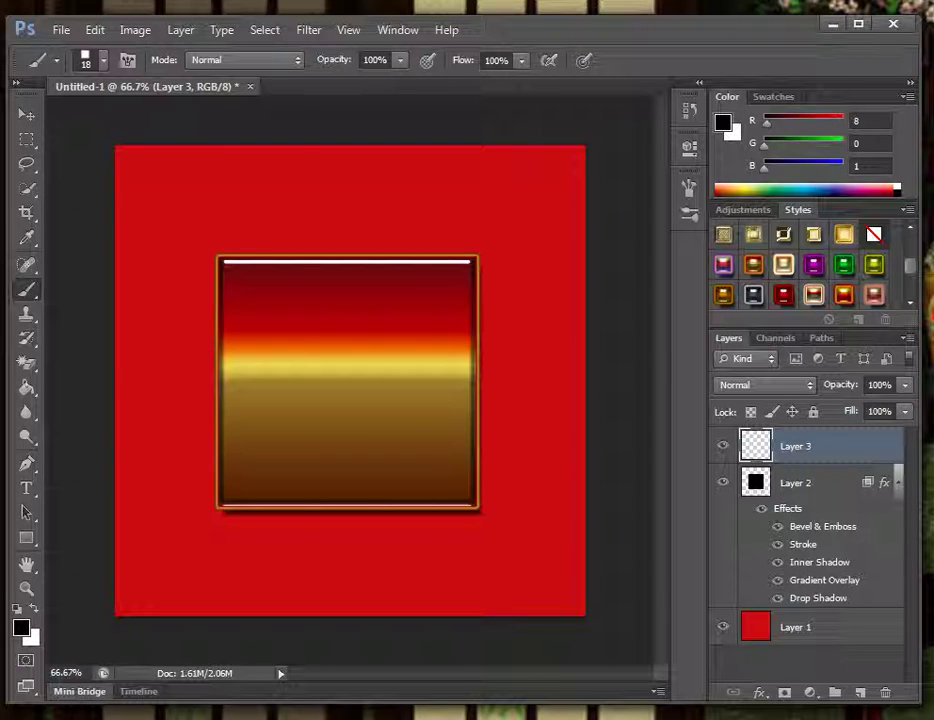
pyautogui.click(753, 265)
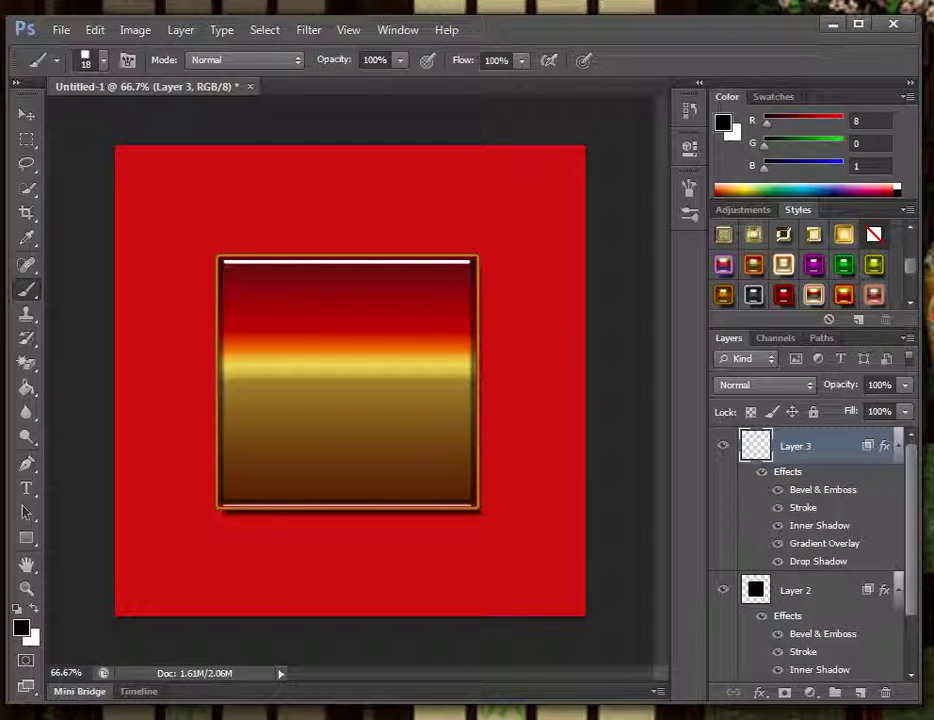
# Stamp 13 small purple-styled squares across the red area surrounding the large central square on Layer 3.
pyautogui.click(541, 237)
pyautogui.click(547, 490)
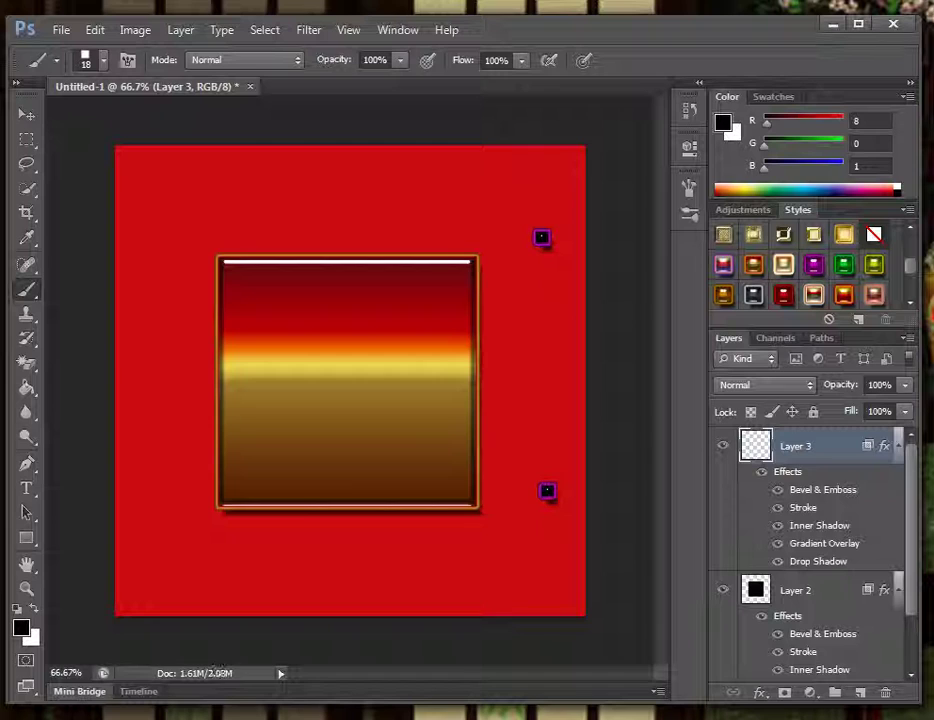
pyautogui.click(167, 540)
pyautogui.click(164, 192)
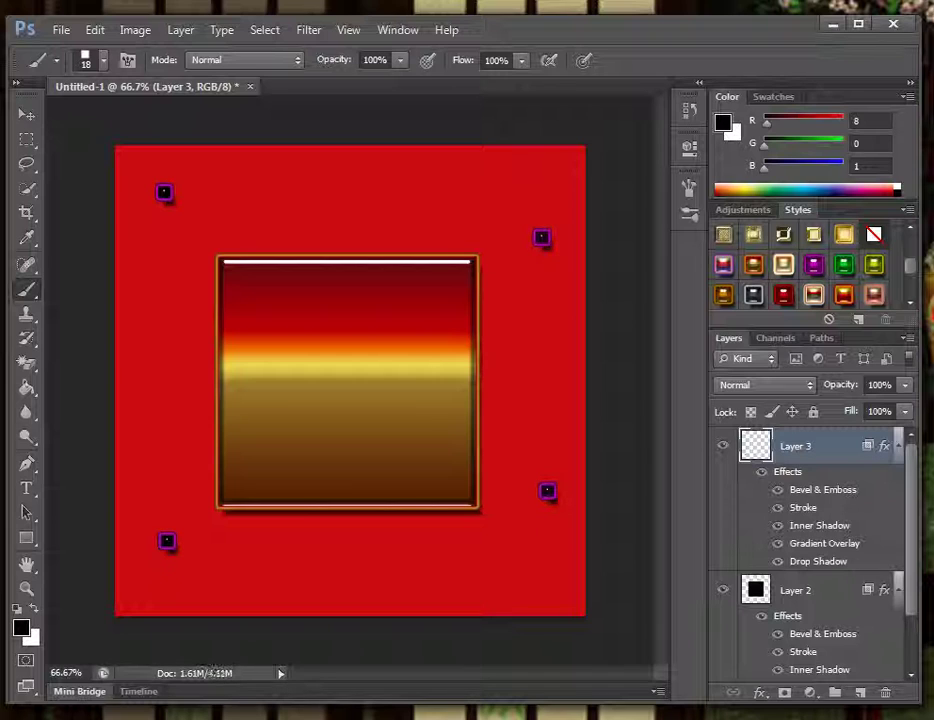
pyautogui.click(352, 171)
pyautogui.click(372, 571)
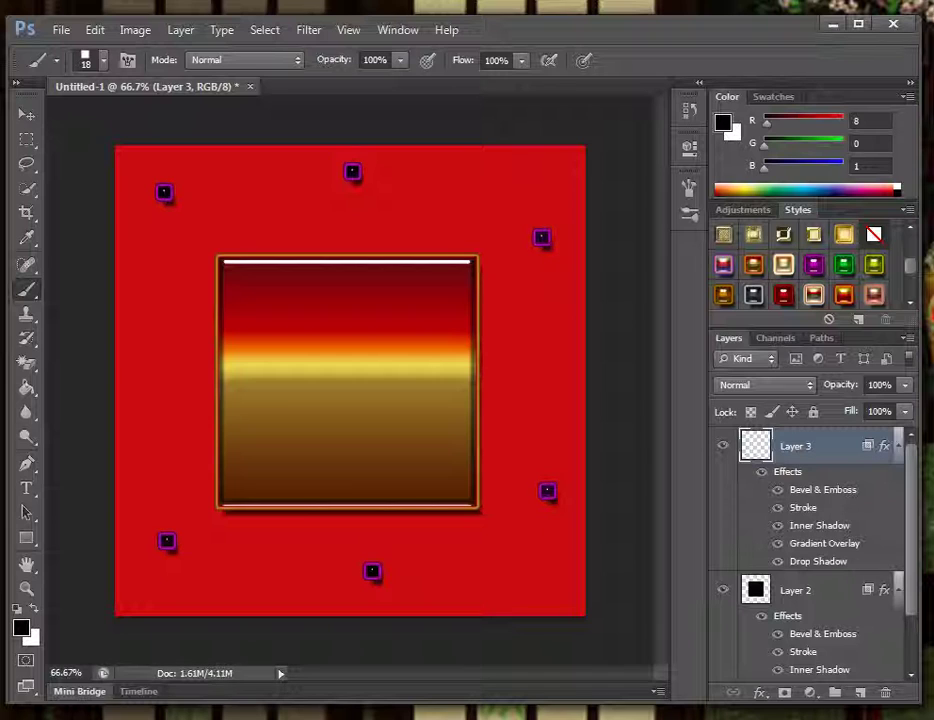
pyautogui.click(508, 582)
pyautogui.click(555, 371)
pyautogui.click(158, 392)
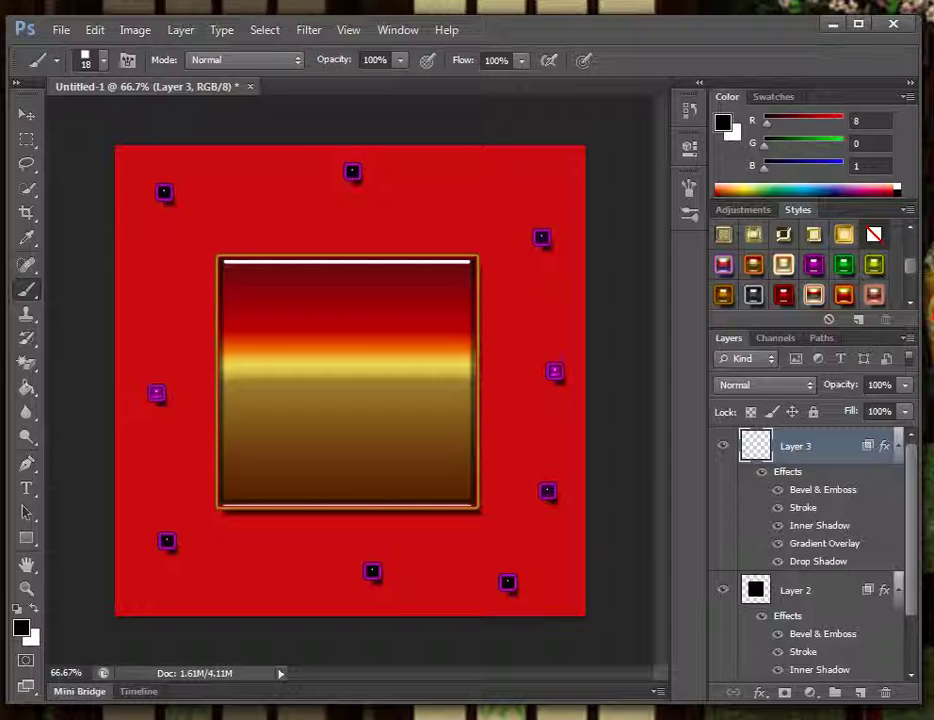
pyautogui.click(484, 183)
pyautogui.click(295, 218)
pyautogui.click(166, 311)
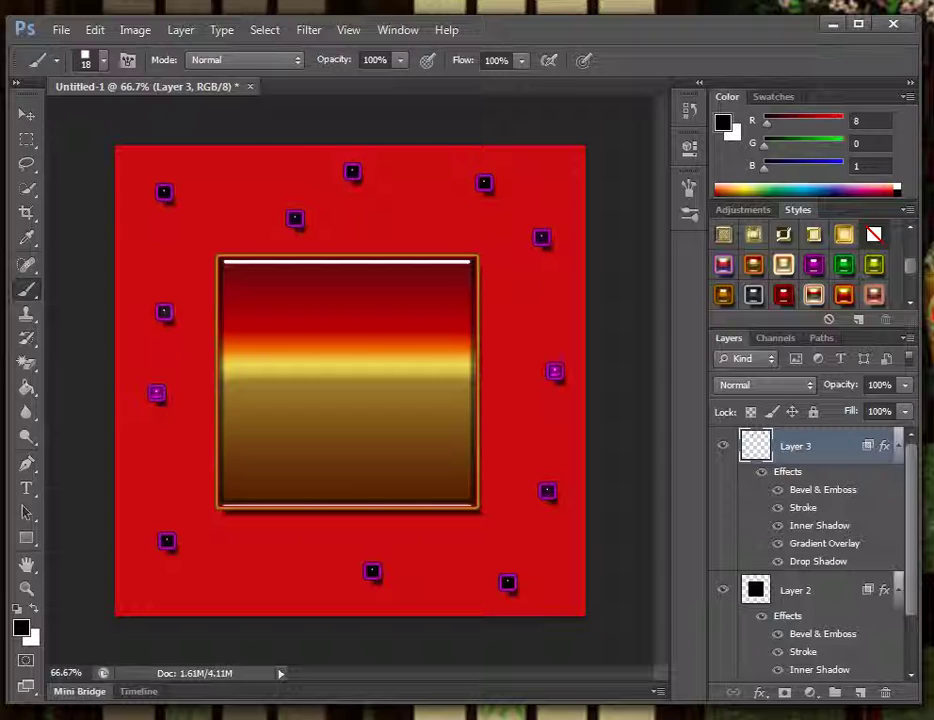
pyautogui.click(549, 170)
# Add Layer 4 with the glossy green layer style and stamp a 145 px square near each corner of the central square.
pyautogui.hotkey('ctrl', 'shift', 'alt', 'n')
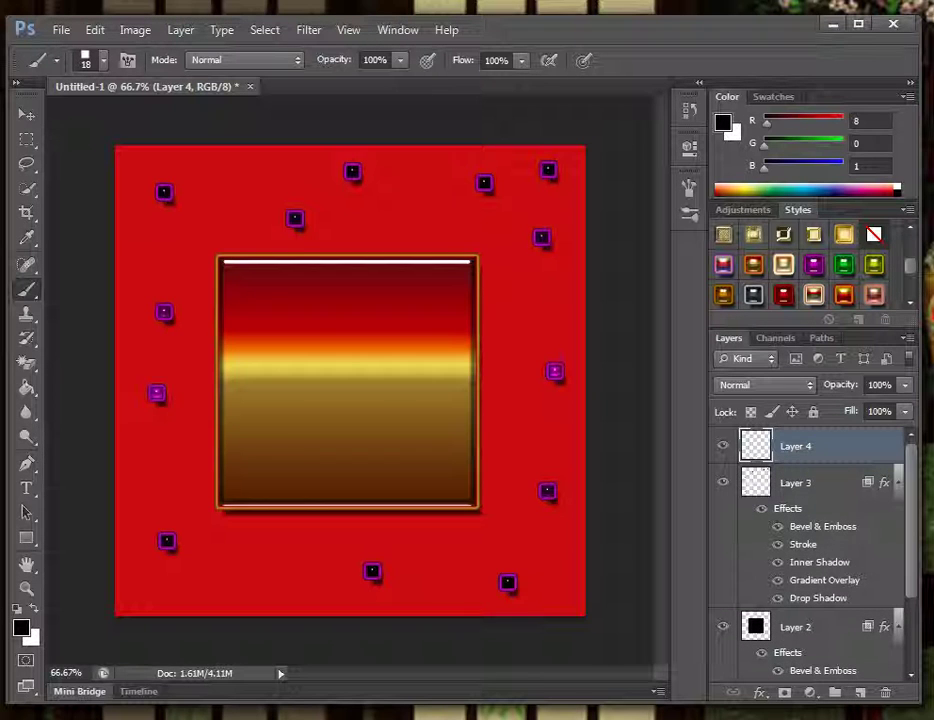
pyautogui.click(95, 60)
pyautogui.click(107, 234)
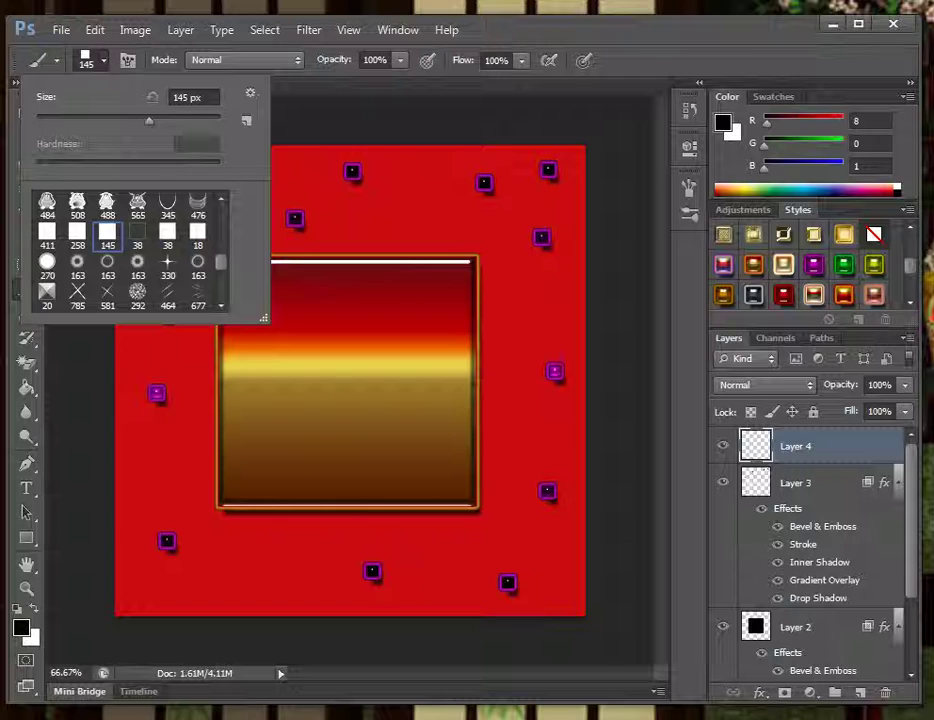
pyautogui.click(844, 265)
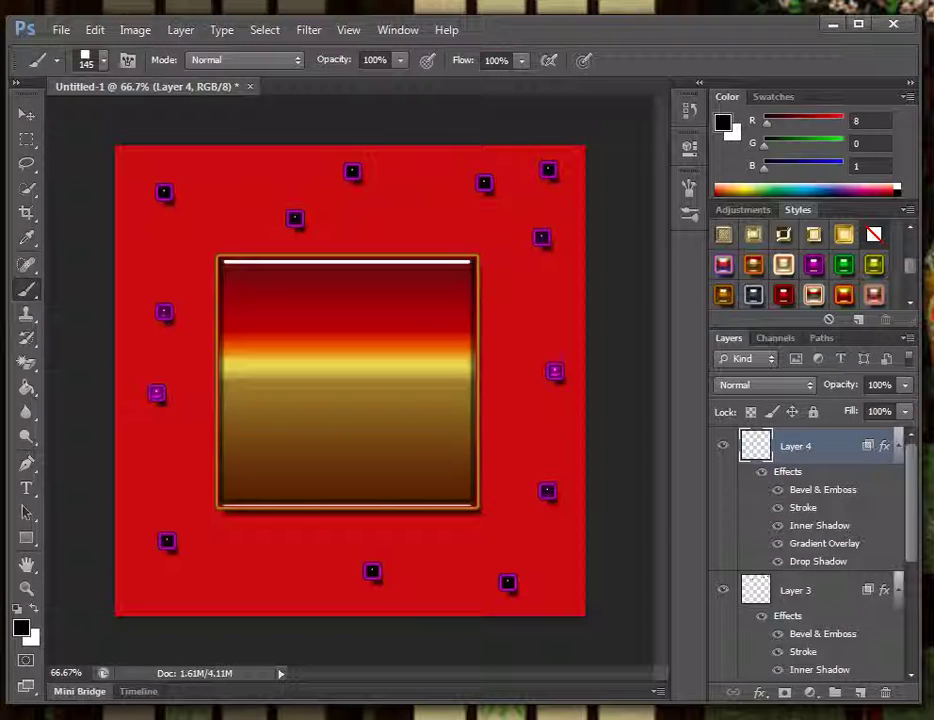
pyautogui.click(475, 257)
pyautogui.click(191, 255)
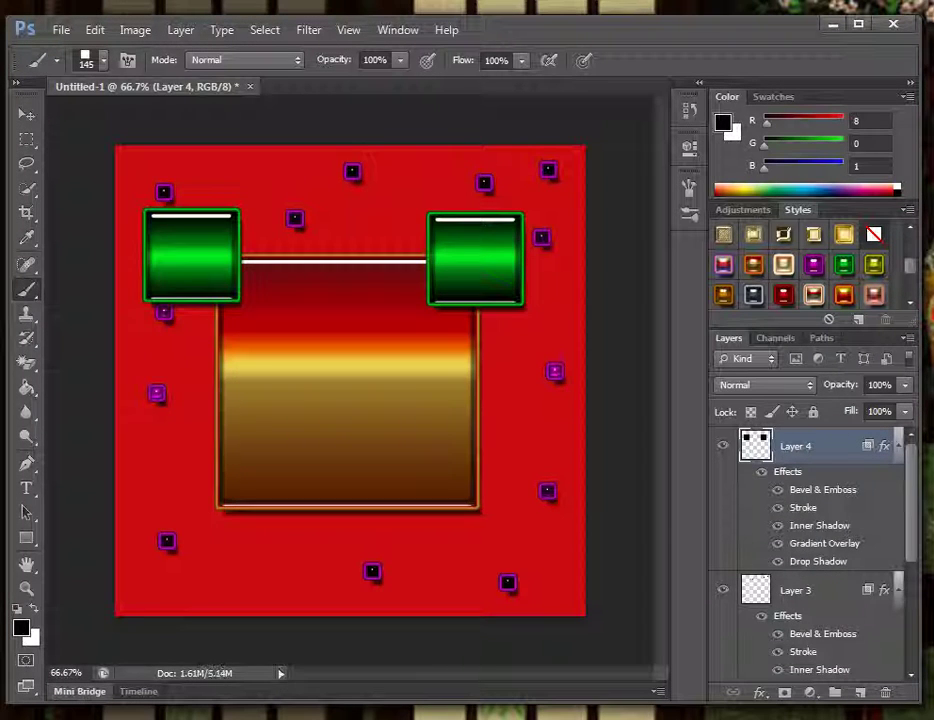
pyautogui.click(231, 512)
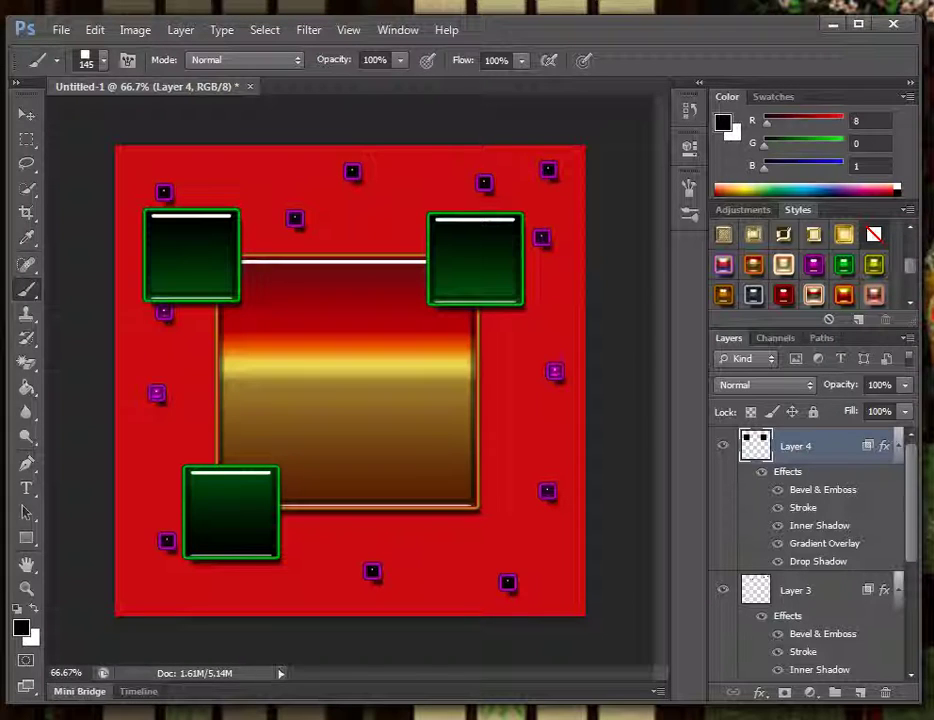
pyautogui.click(462, 512)
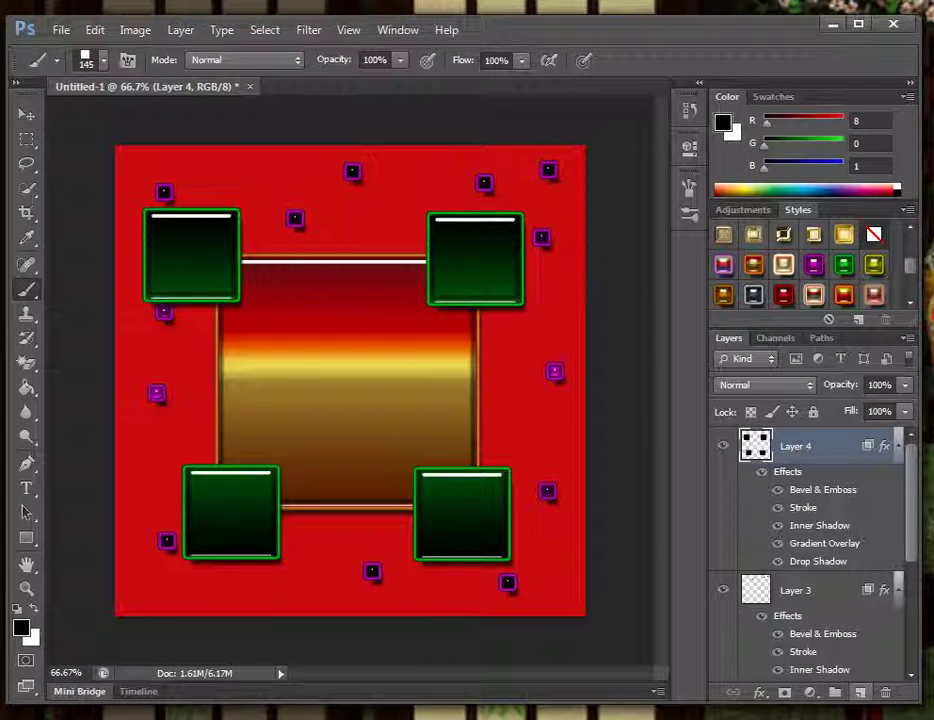
# Add Layer 5 with the copper-pink framed layer style and stamp a 38 px square on each green square's inner corner.
pyautogui.hotkey('ctrl', 'shift', 'alt', 'n')
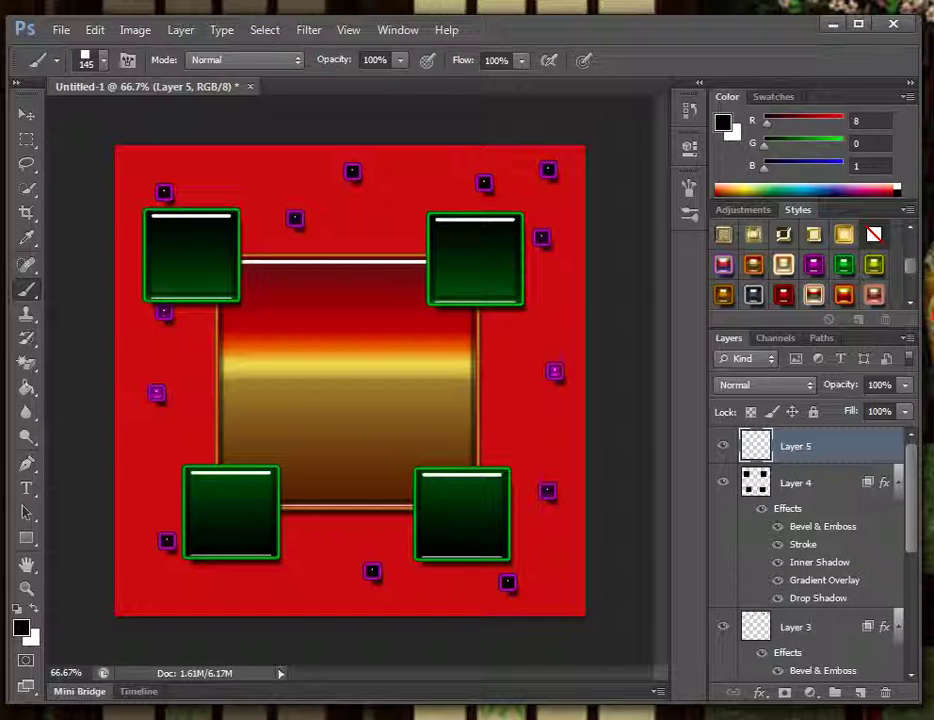
pyautogui.click(103, 61)
pyautogui.click(168, 235)
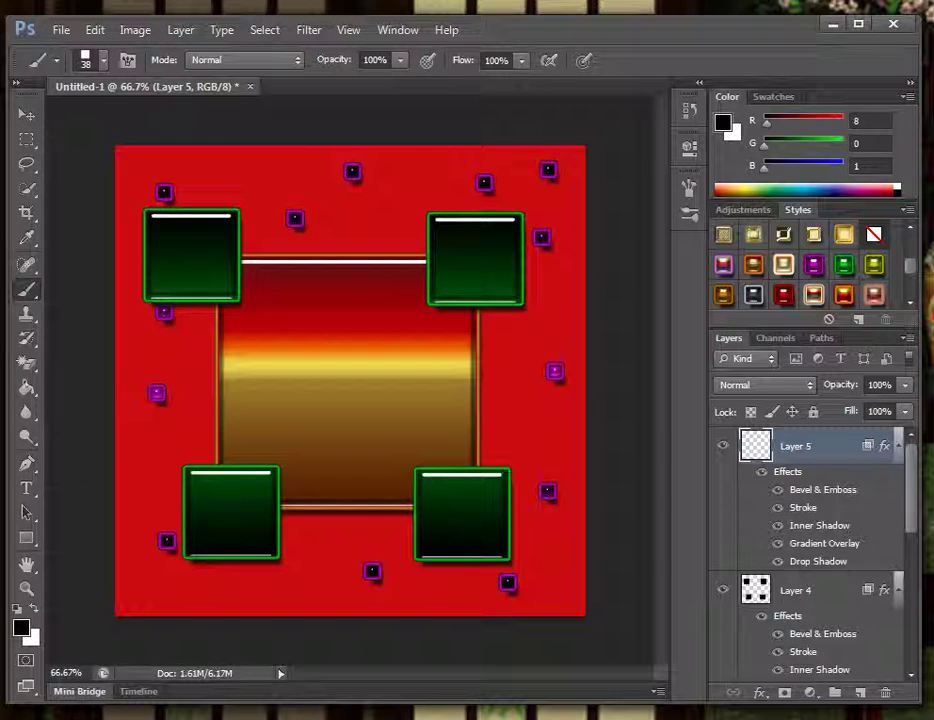
pyautogui.click(431, 303)
pyautogui.click(240, 302)
pyautogui.click(277, 468)
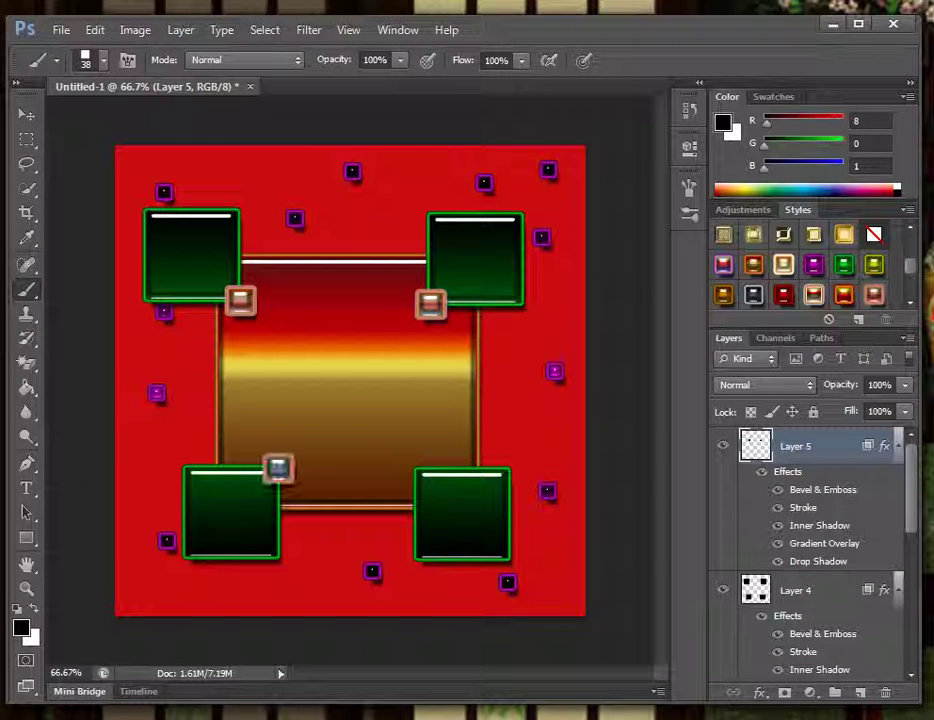
pyautogui.click(425, 473)
# Scatter 13 more 38 px copper-framed squares over the red background on Layer 5, some along the canvas edges.
pyautogui.click(564, 561)
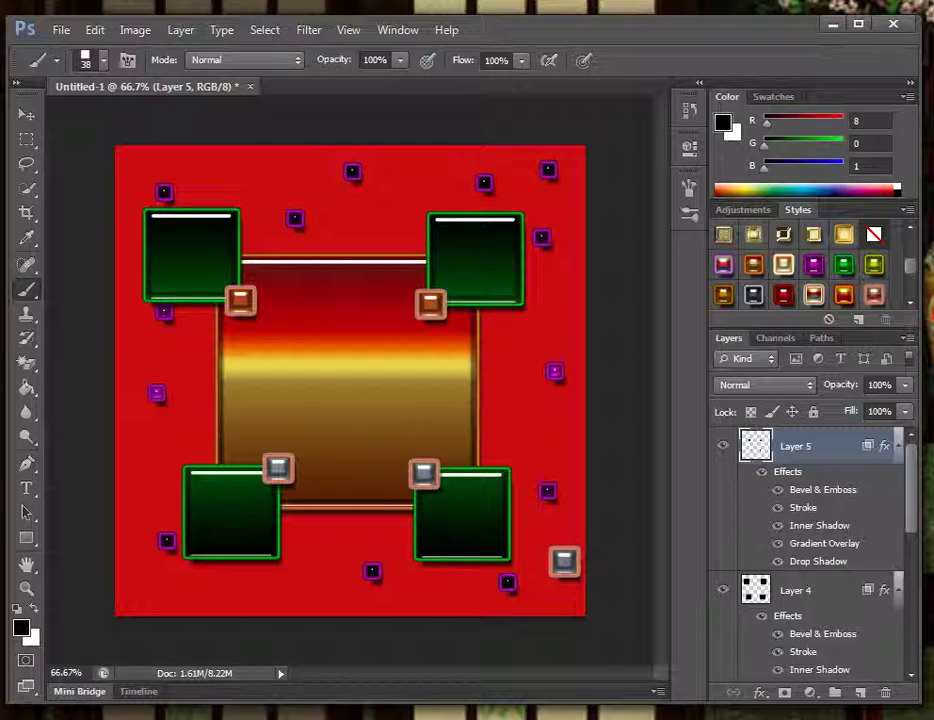
pyautogui.click(149, 594)
pyautogui.click(287, 594)
pyautogui.click(335, 555)
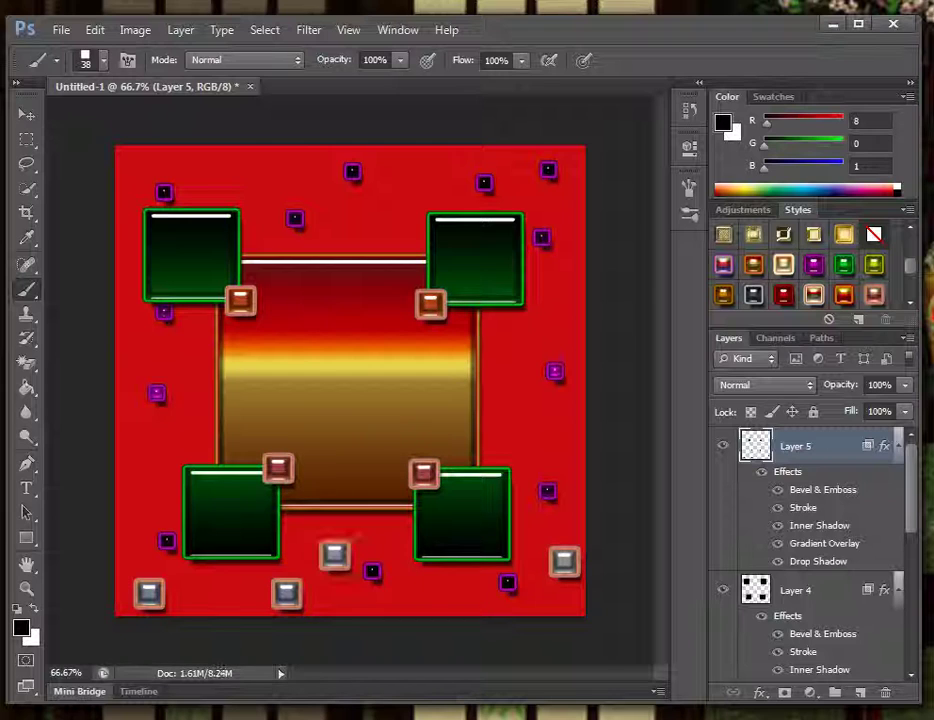
pyautogui.click(145, 455)
pyautogui.click(377, 222)
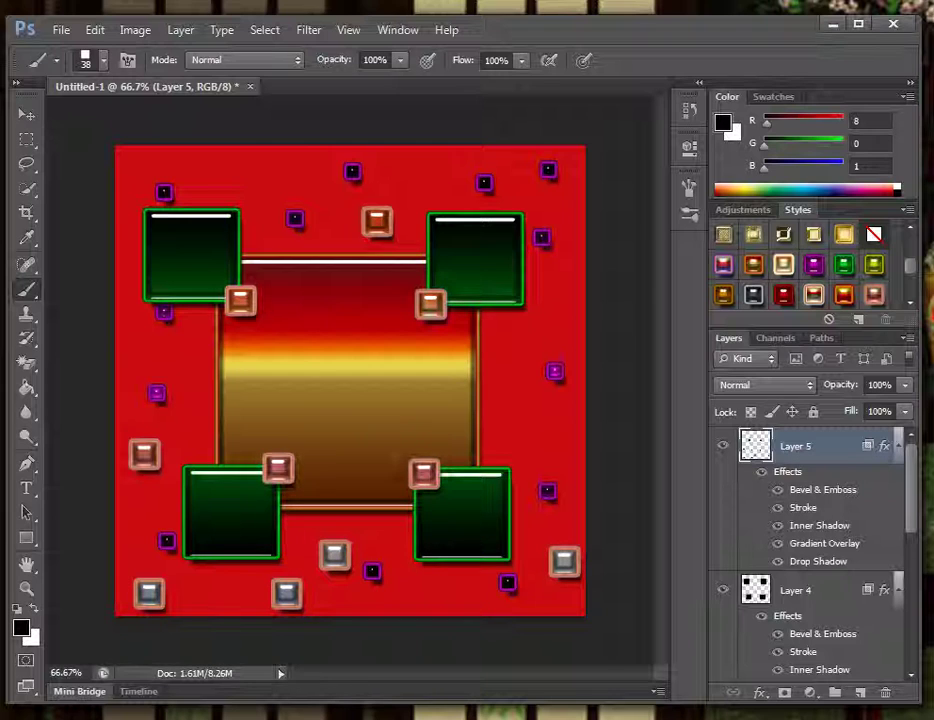
pyautogui.click(535, 395)
pyautogui.click(567, 305)
pyautogui.click(262, 177)
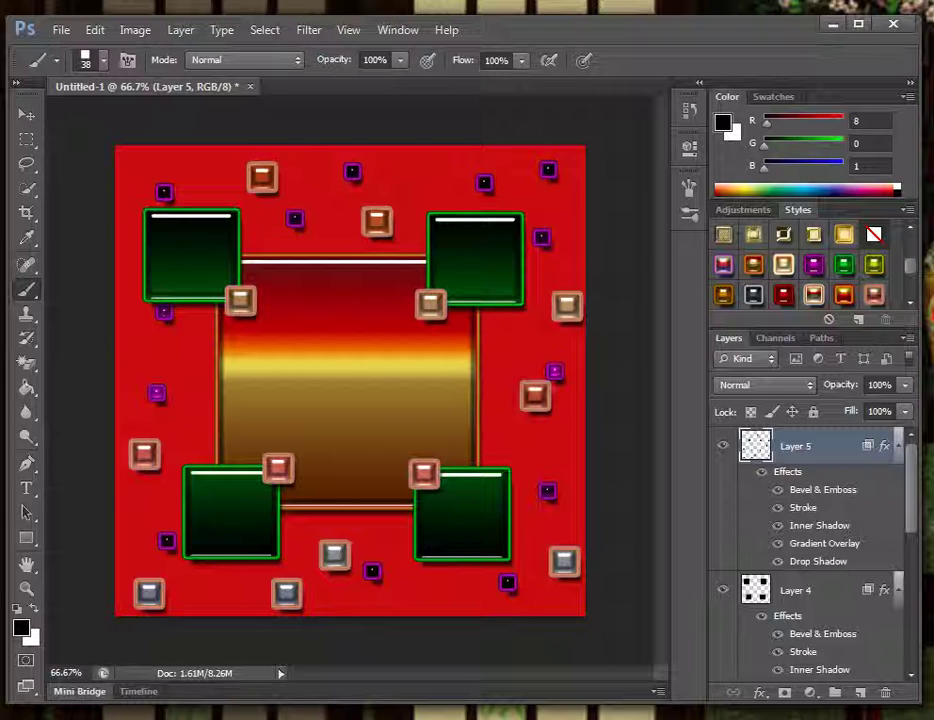
pyautogui.click(423, 163)
pyautogui.click(129, 160)
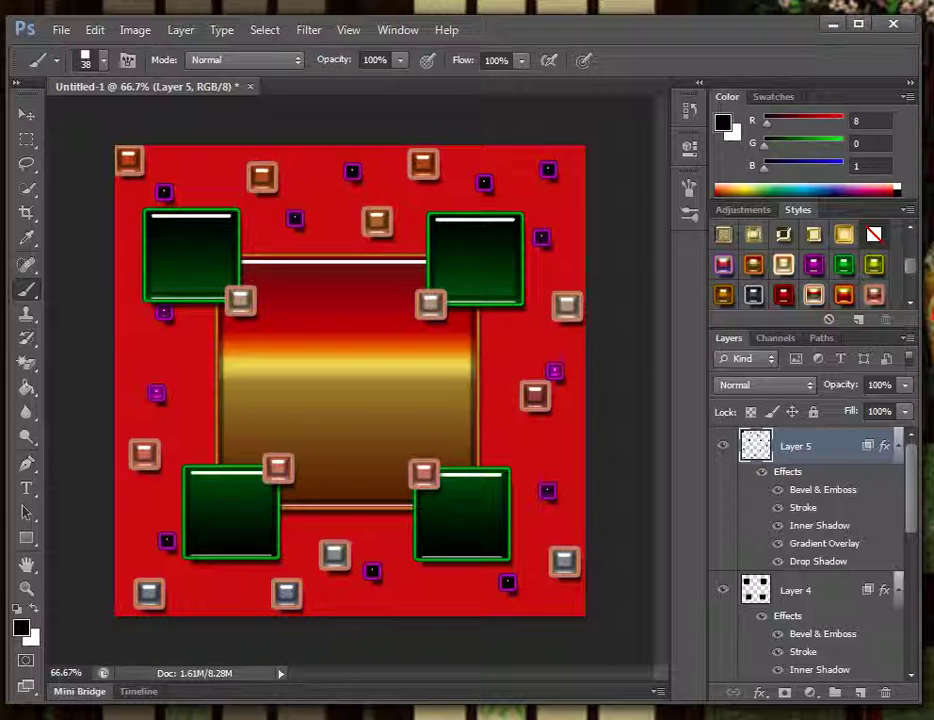
pyautogui.click(557, 152)
pyautogui.click(176, 376)
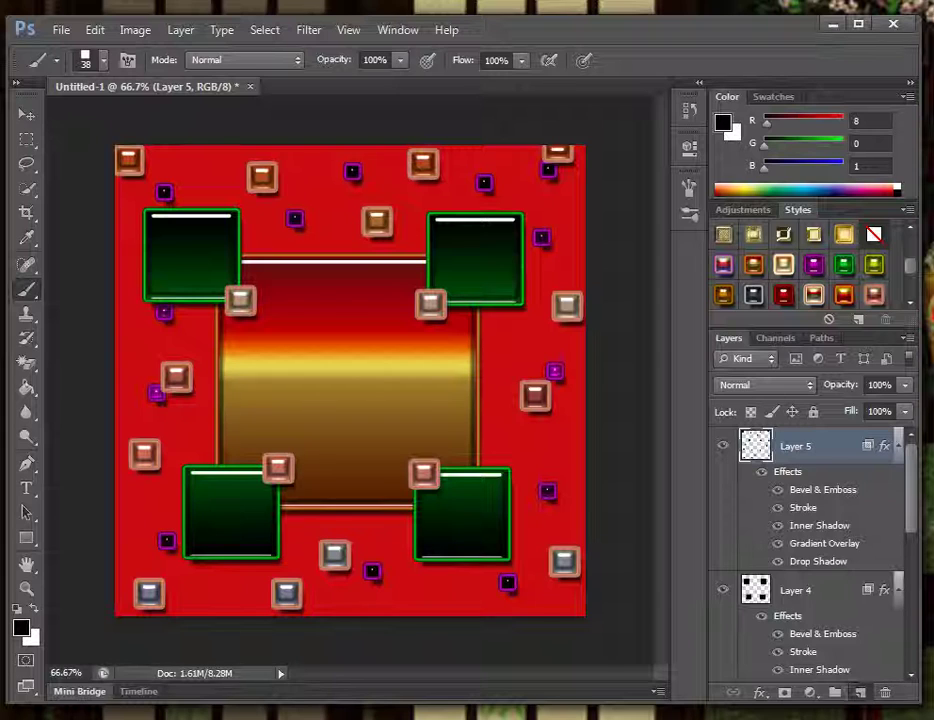
# Add Layer 6 on top, choose the 145 px square brush, and apply the silver-framed slate layer style to the layer.
pyautogui.hotkey('ctrl', 'shift', 'alt', 'n')
pyautogui.click(96, 60)
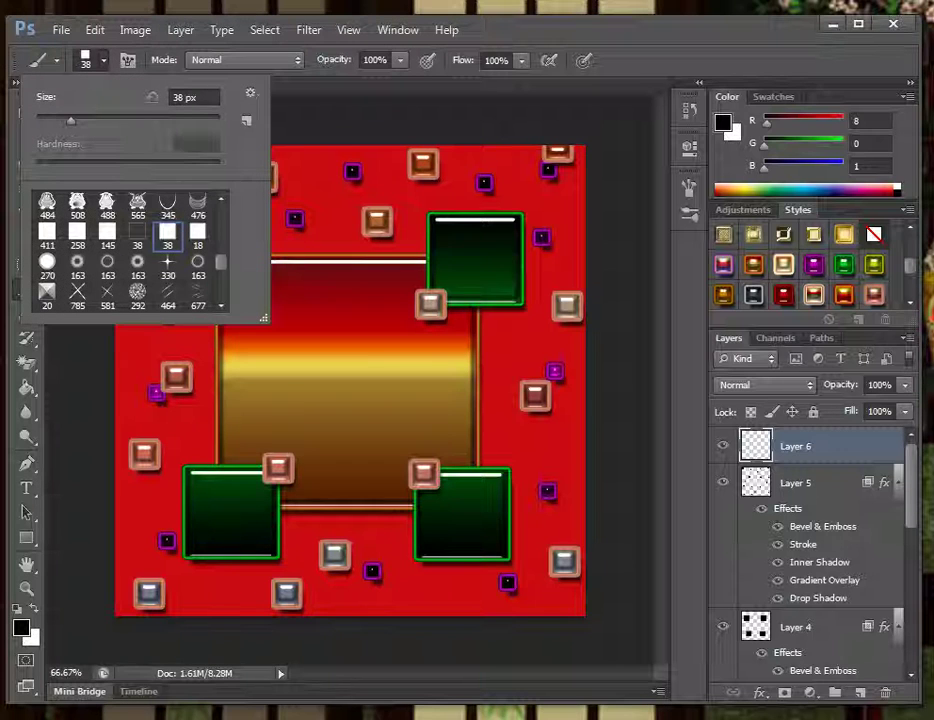
pyautogui.click(77, 235)
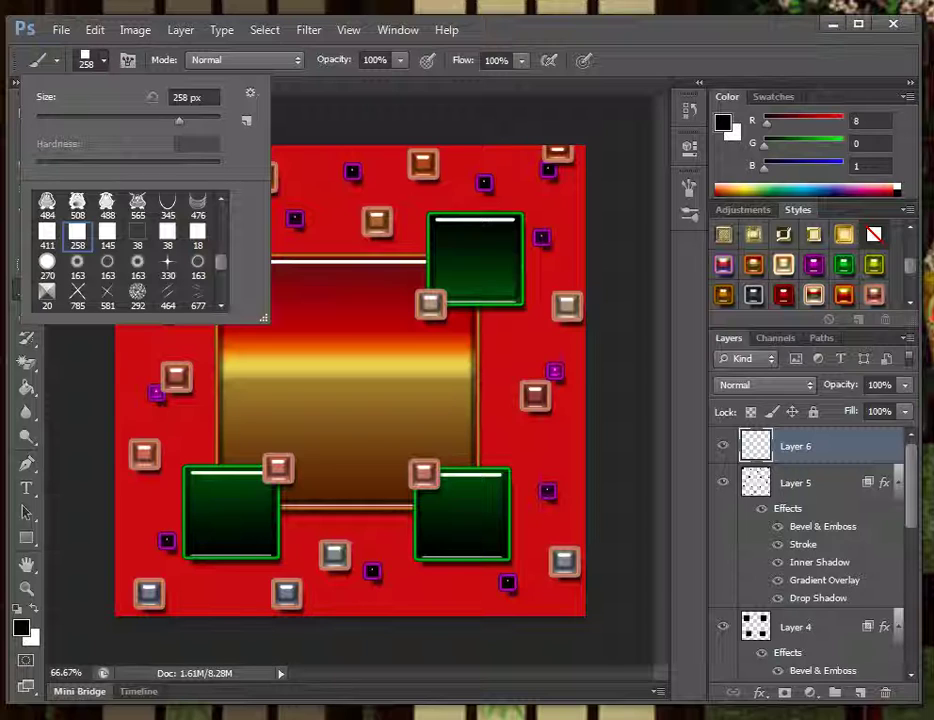
pyautogui.click(107, 235)
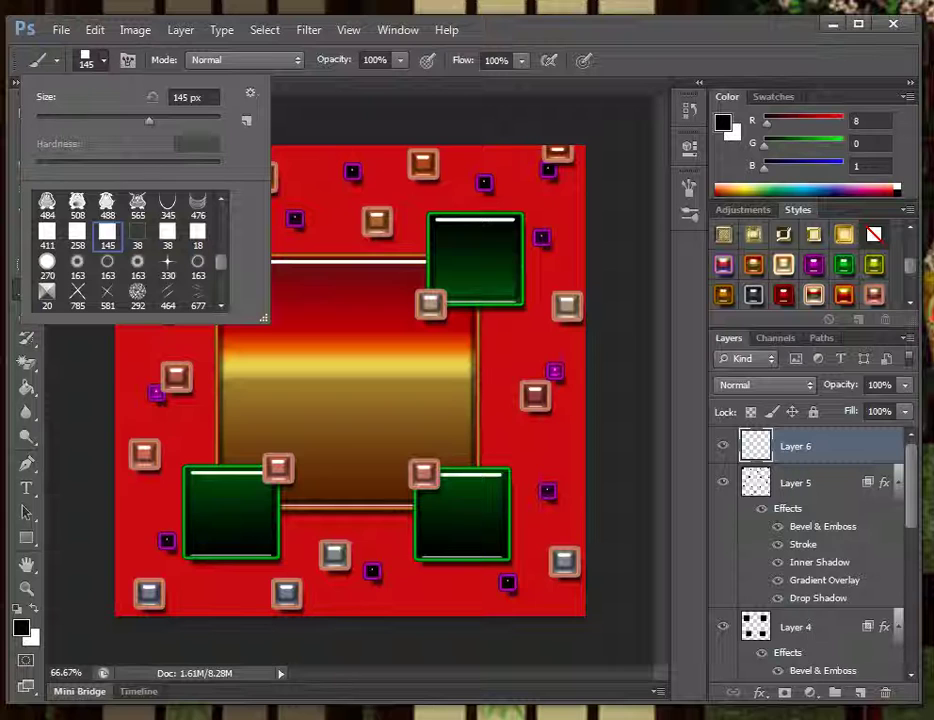
pyautogui.click(814, 294)
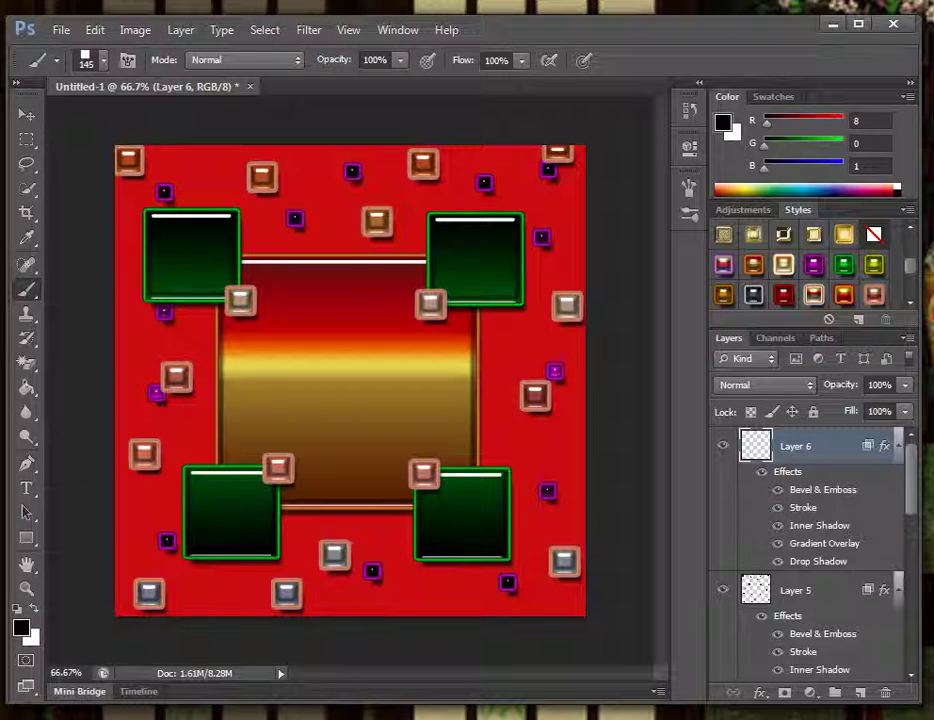
# Stamp nine slate squares on Layer 6: one upper center, three across the middle, one lower center, and one partly cropped at each canvas corner.
pyautogui.click(320, 245)
pyautogui.click(187, 402)
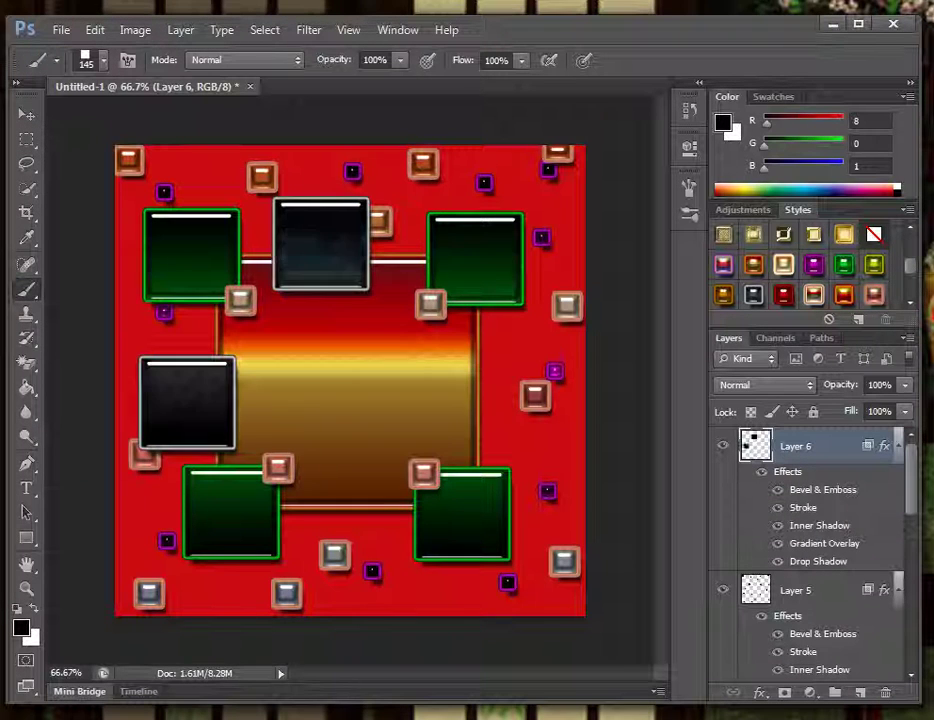
pyautogui.click(362, 412)
pyautogui.click(487, 393)
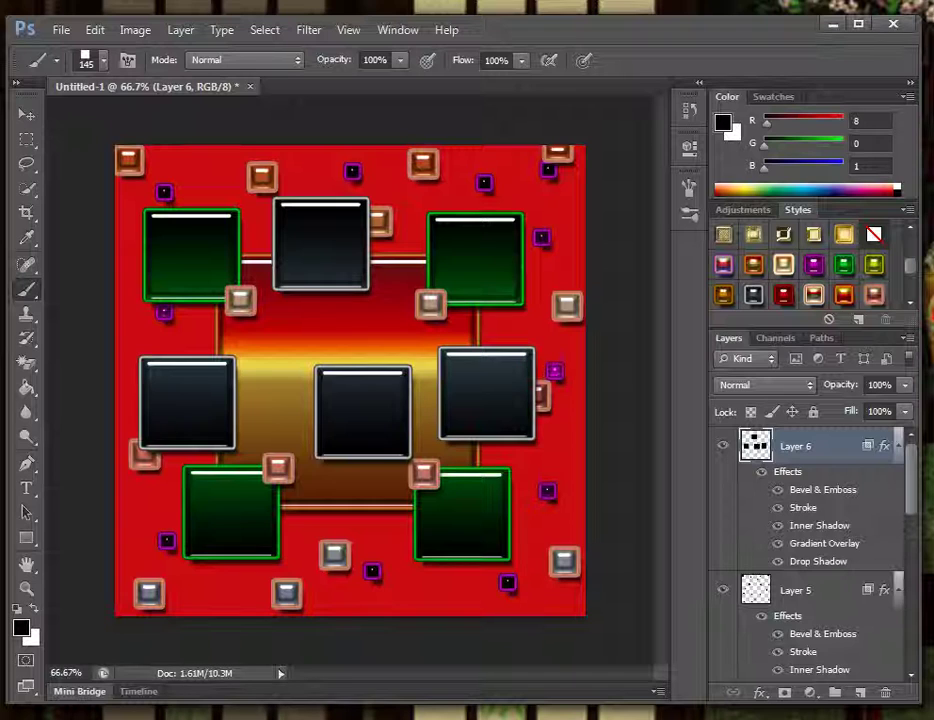
pyautogui.click(347, 578)
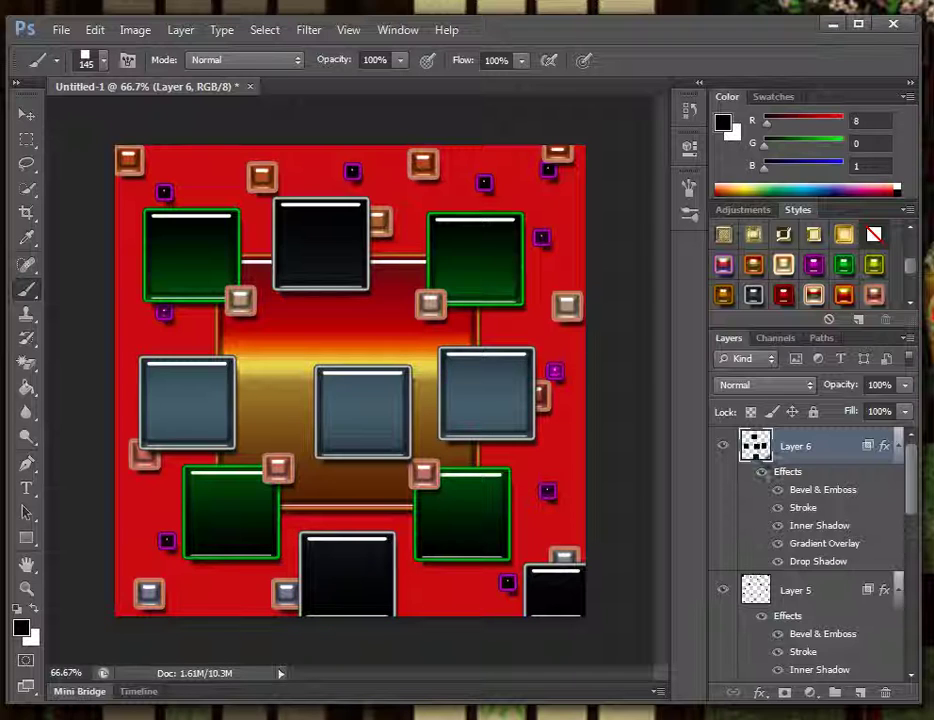
pyautogui.click(138, 607)
pyautogui.click(549, 145)
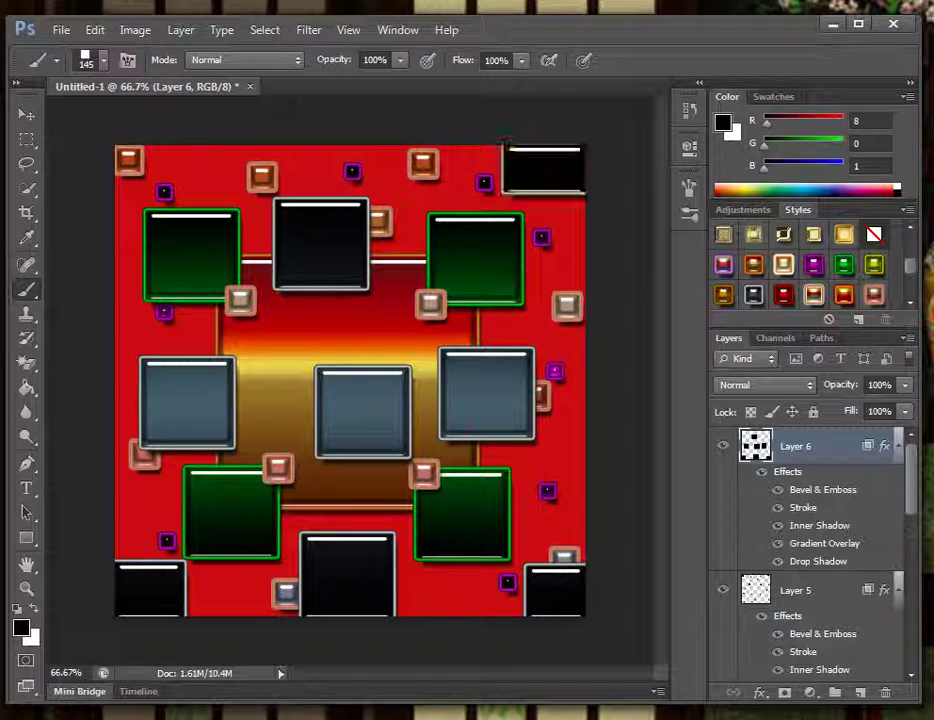
pyautogui.click(152, 140)
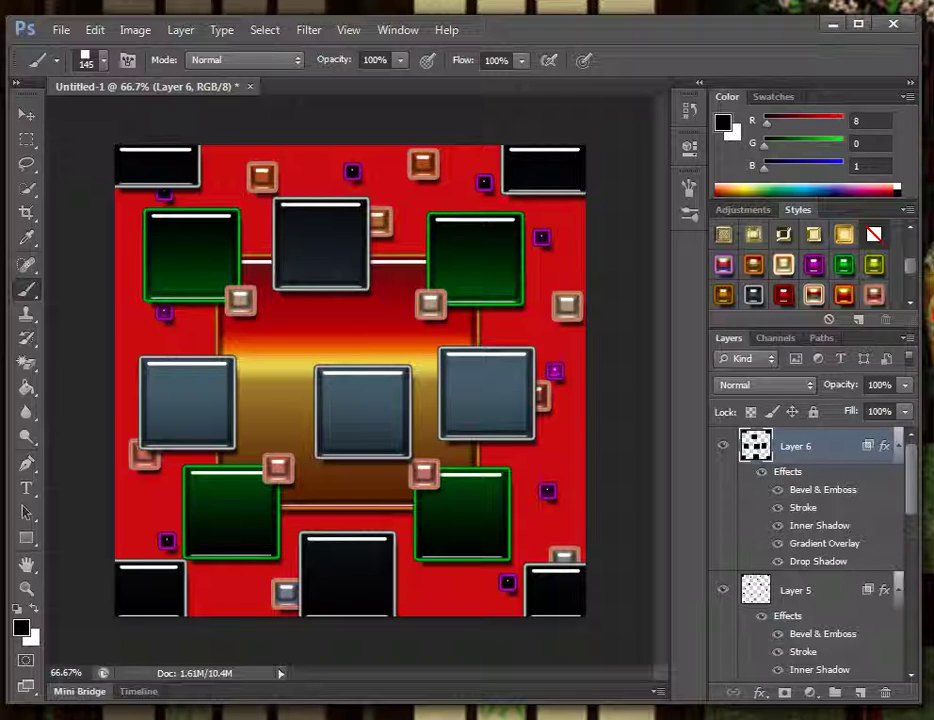
# Add Layer 7 on top, apply the red-framed layer style to it, and choose the 18 px square brush.
pyautogui.hotkey('ctrl', 'shift', 'alt', 'n')
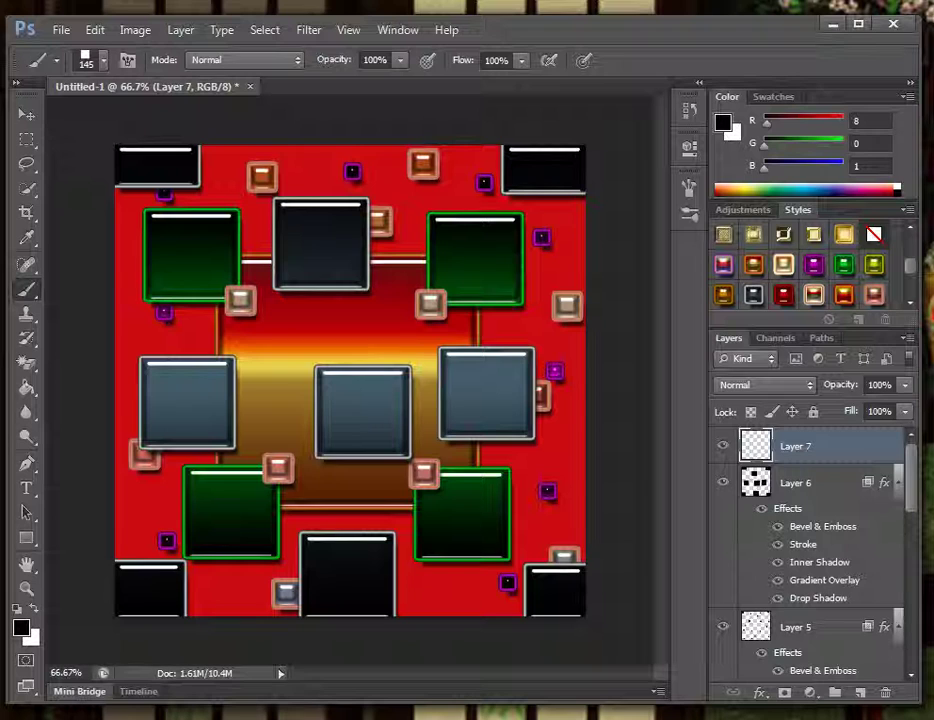
pyautogui.click(874, 295)
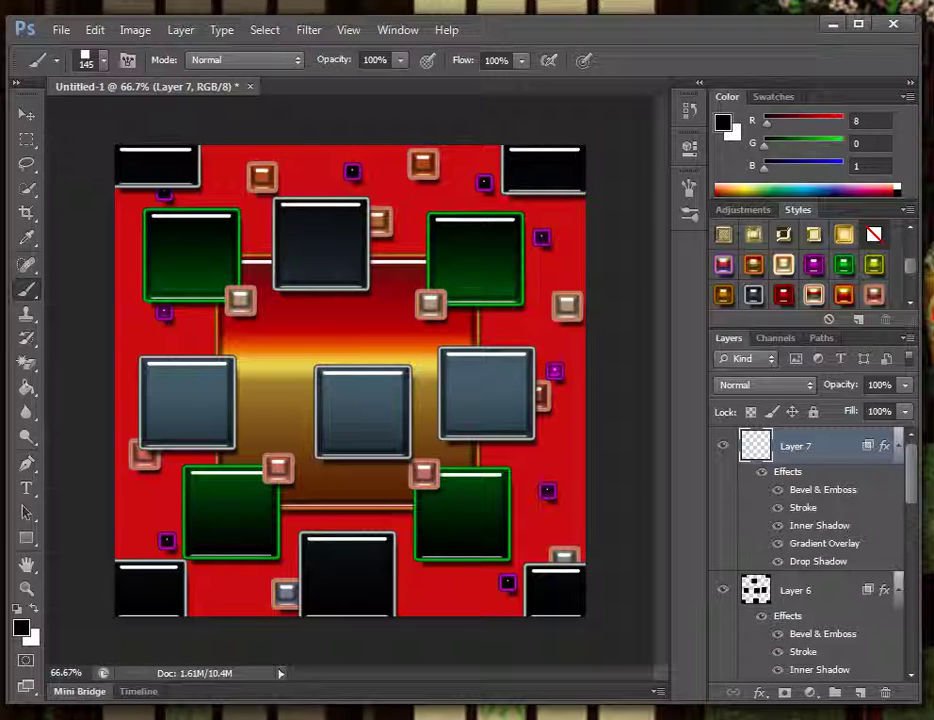
pyautogui.click(103, 61)
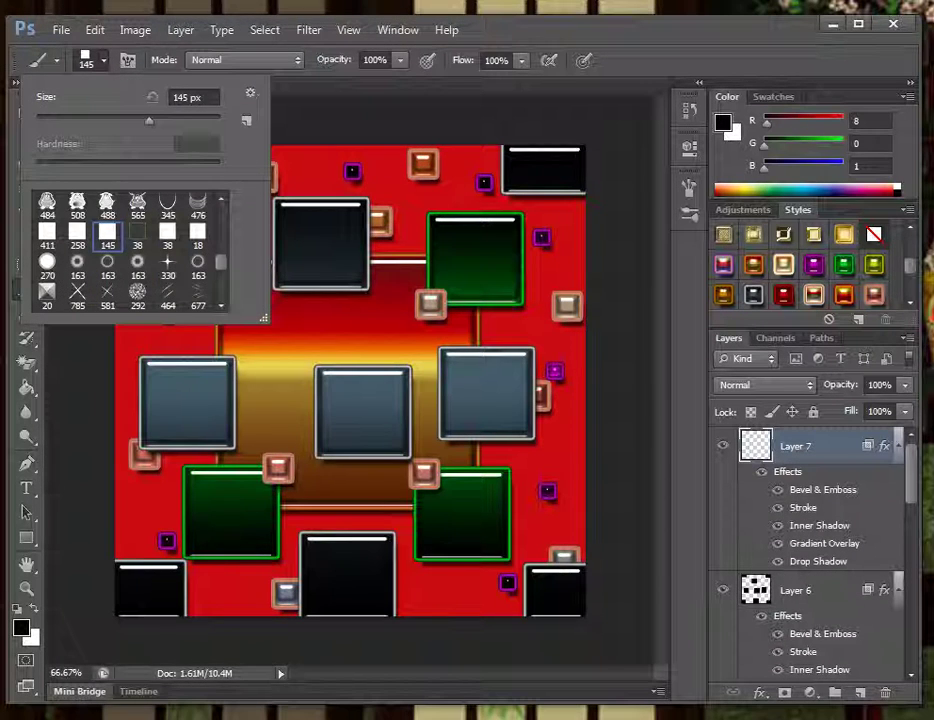
pyautogui.click(197, 231)
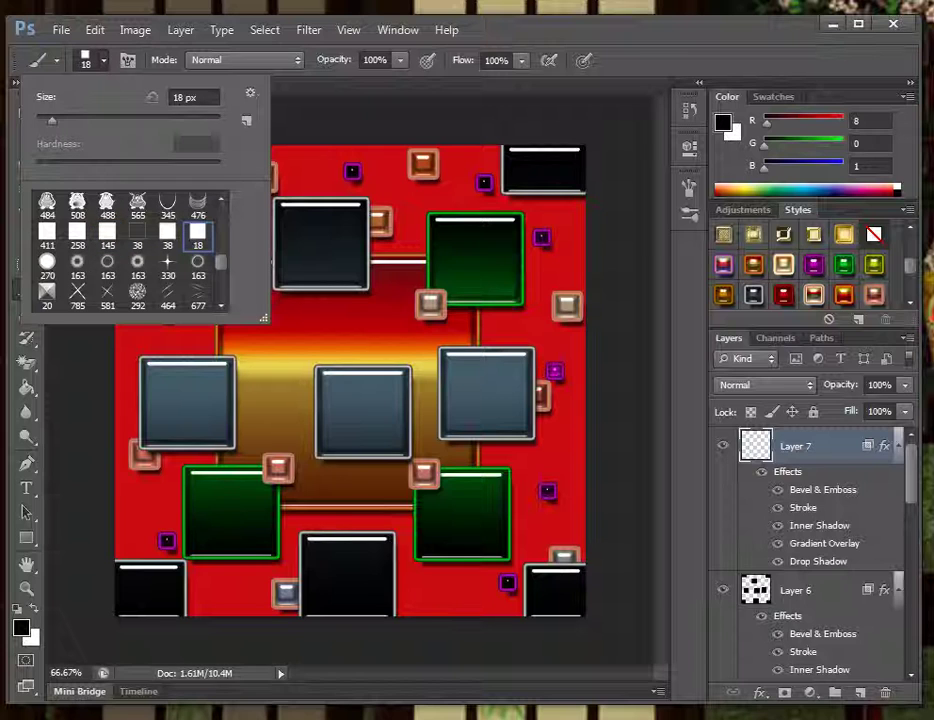
pyautogui.press('Return')
# Stamp twelve 18 px red-framed squares on Layer 7: one on each large green or slate square except the upper corner ones, plus one on the central panel.
pyautogui.click(482, 249)
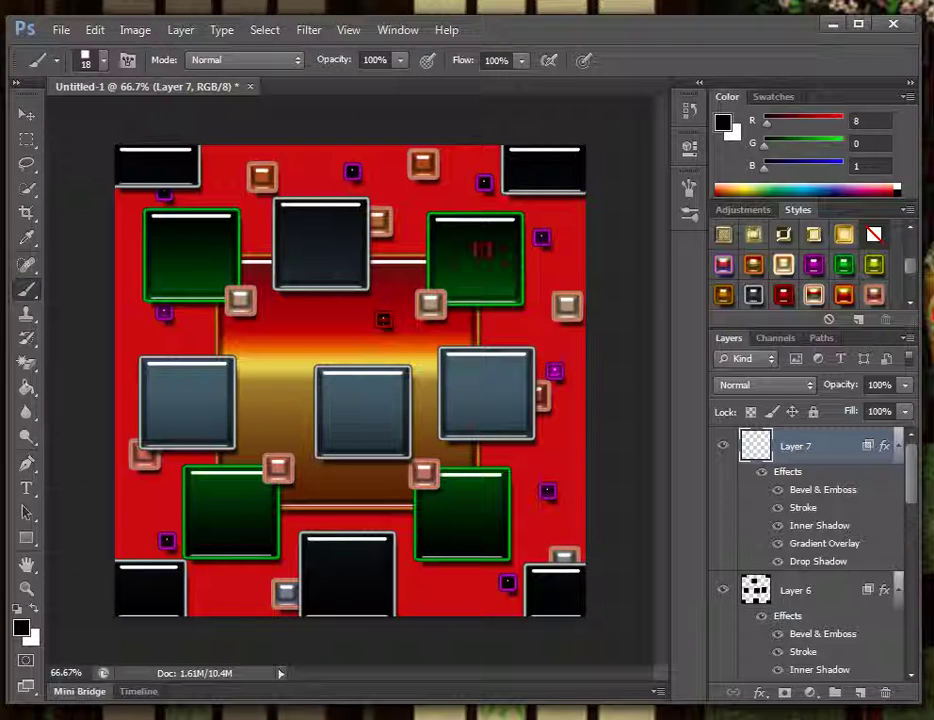
pyautogui.click(335, 230)
pyautogui.click(195, 255)
pyautogui.click(170, 387)
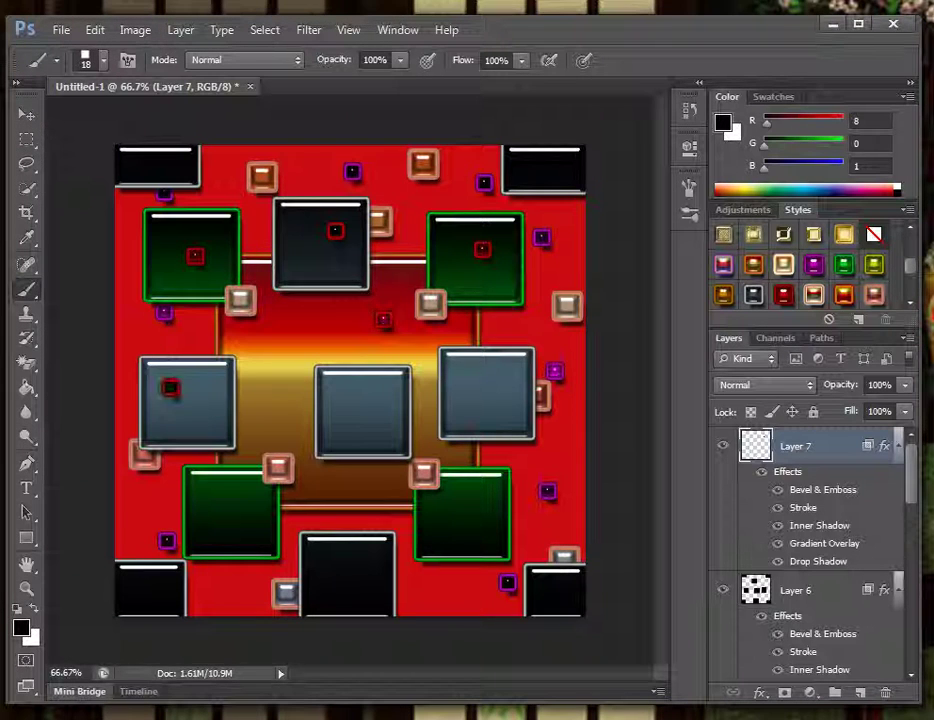
pyautogui.click(387, 414)
pyautogui.click(500, 391)
pyautogui.click(484, 507)
pyautogui.click(561, 600)
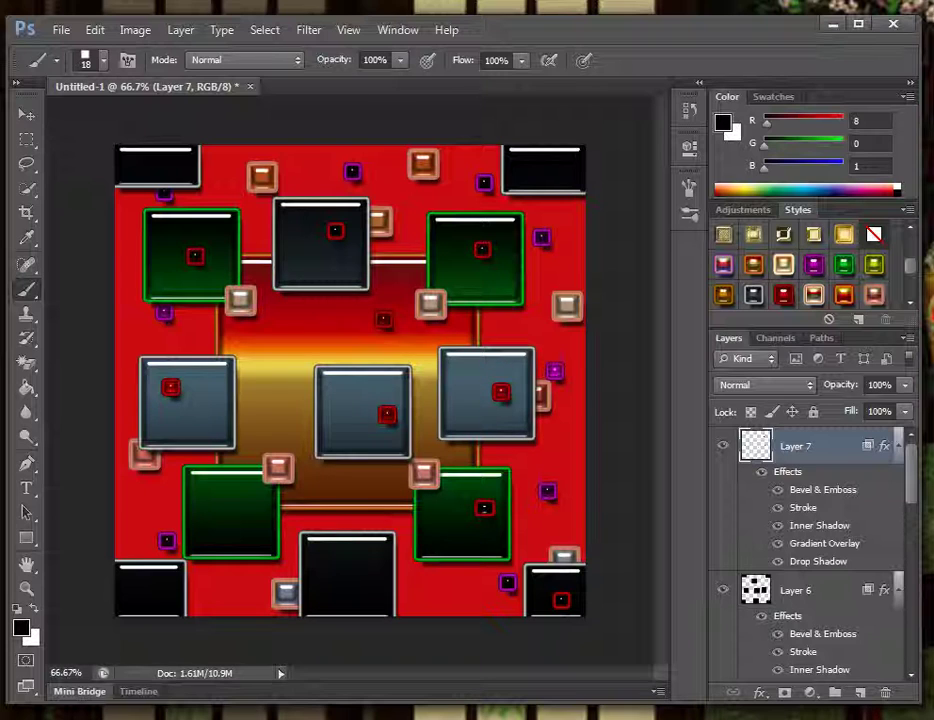
pyautogui.click(363, 569)
pyautogui.click(245, 522)
pyautogui.click(143, 597)
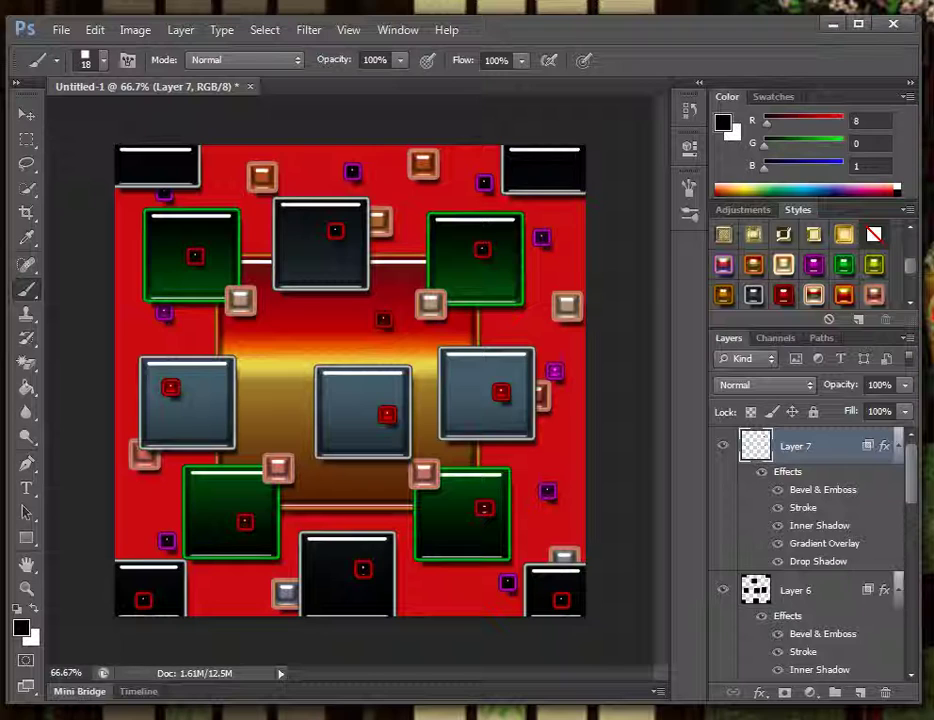
# Add Layer 8 above Layer 7 and choose the 741 px striped brush, the last one in the brush presets.
pyautogui.hotkey('ctrl', 'shift', 'alt', 'n')
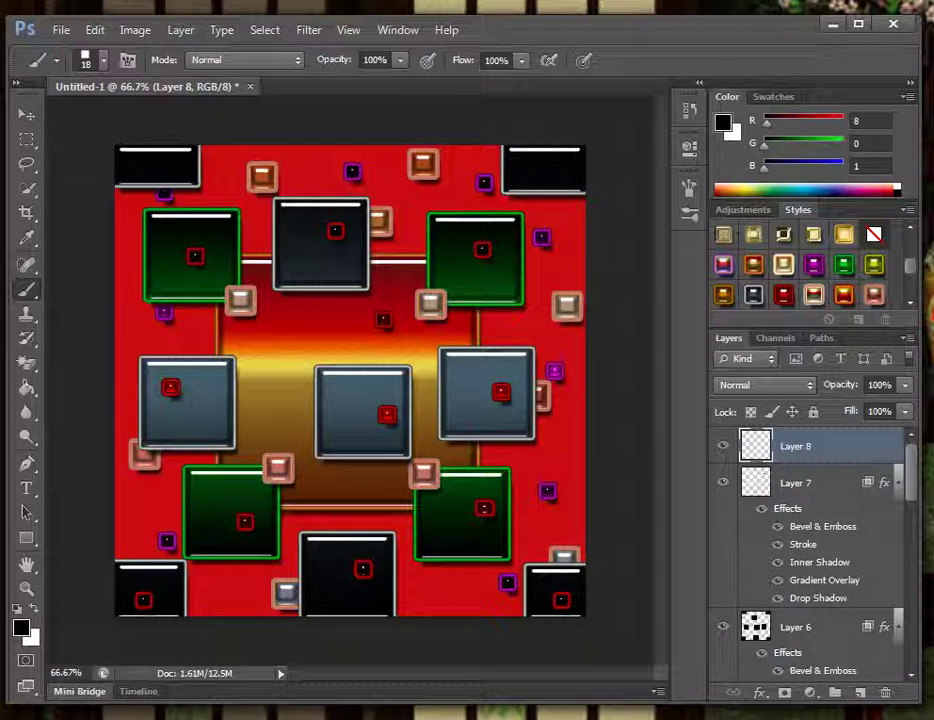
pyautogui.click(102, 60)
pyautogui.scroll(-3, 112, 222)
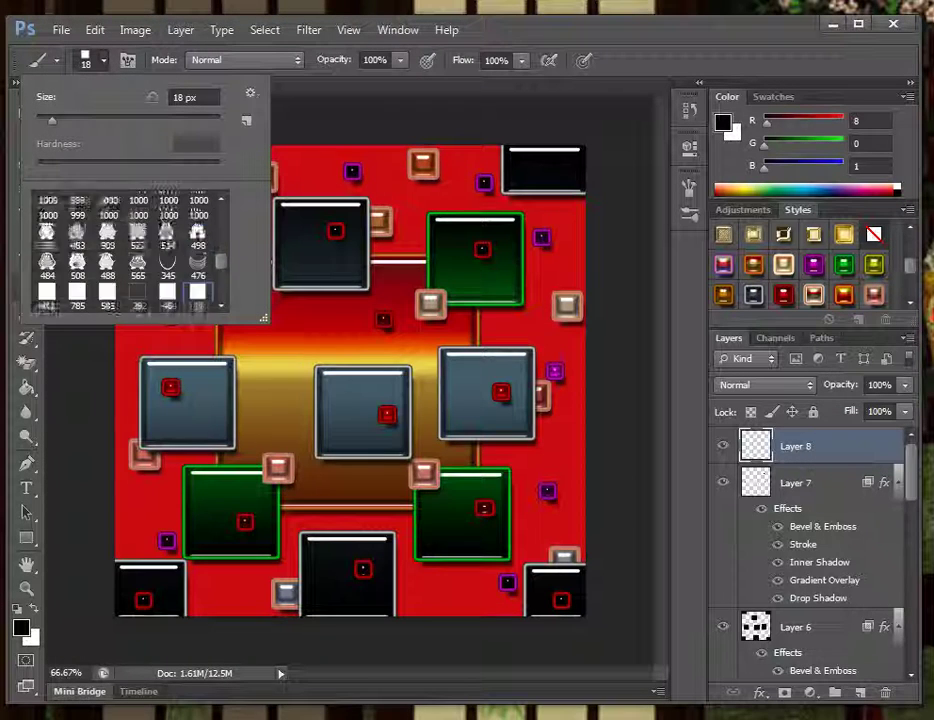
pyautogui.scroll(10, 112, 222)
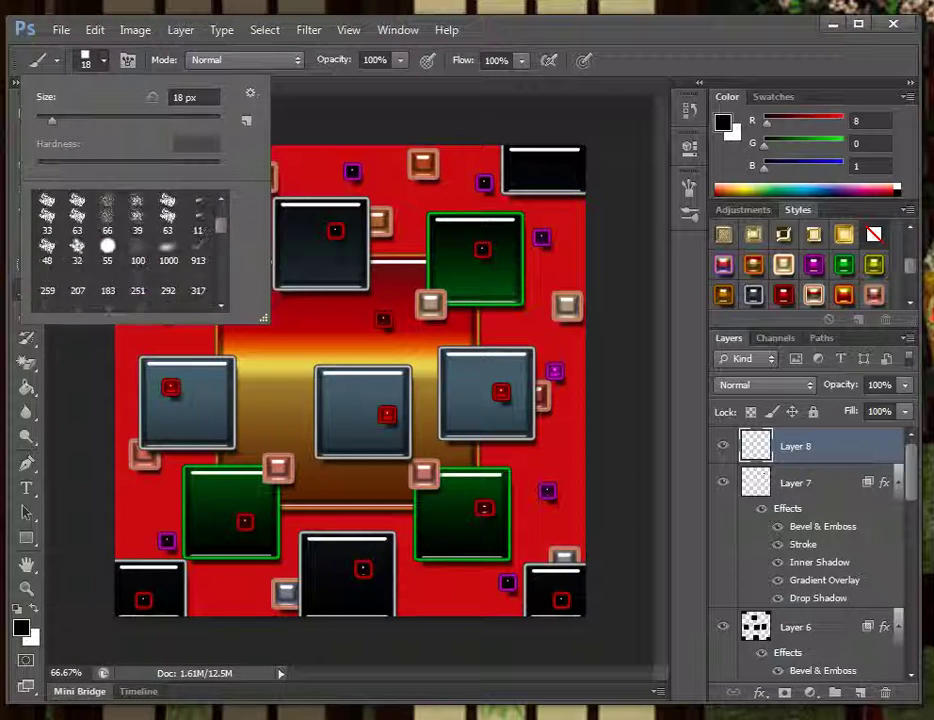
pyautogui.scroll(-8, 128, 250)
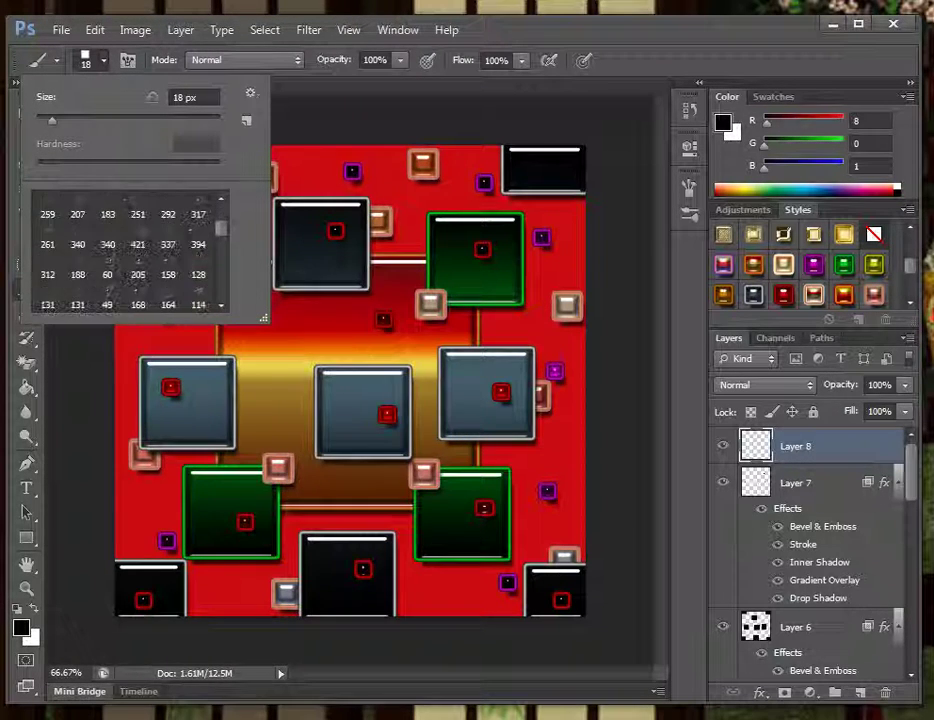
pyautogui.scroll(-10, 128, 250)
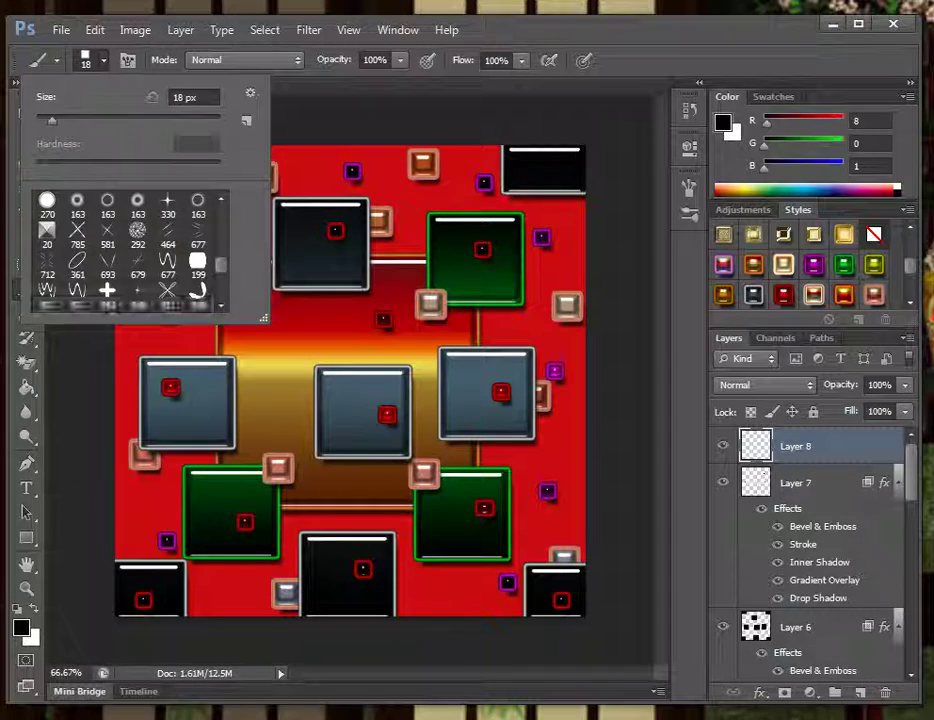
pyautogui.scroll(-10, 125, 250)
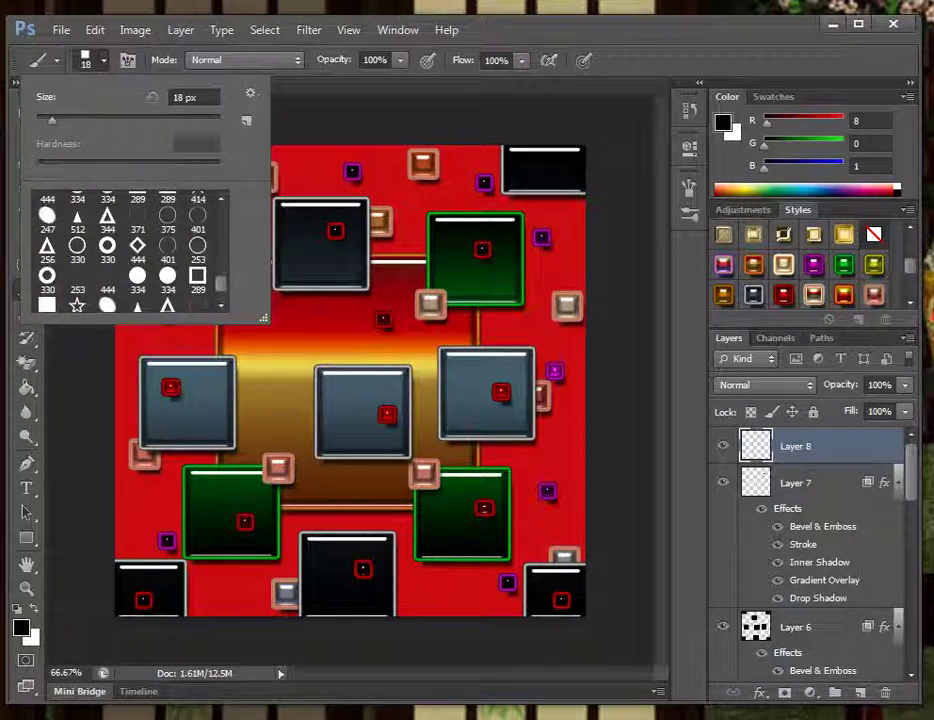
pyautogui.click(107, 295)
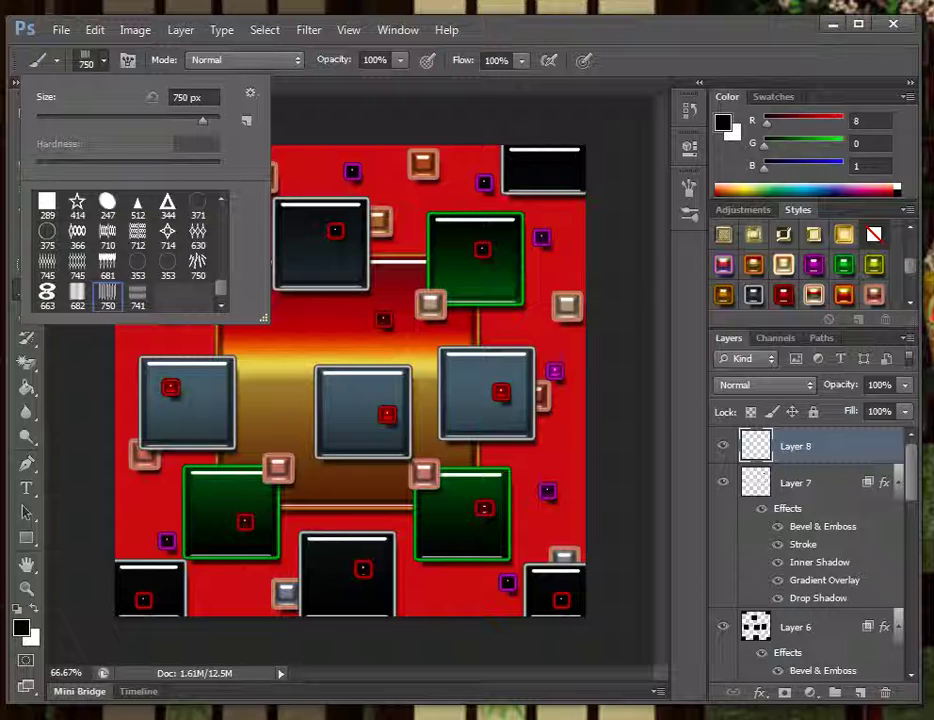
pyautogui.click(138, 295)
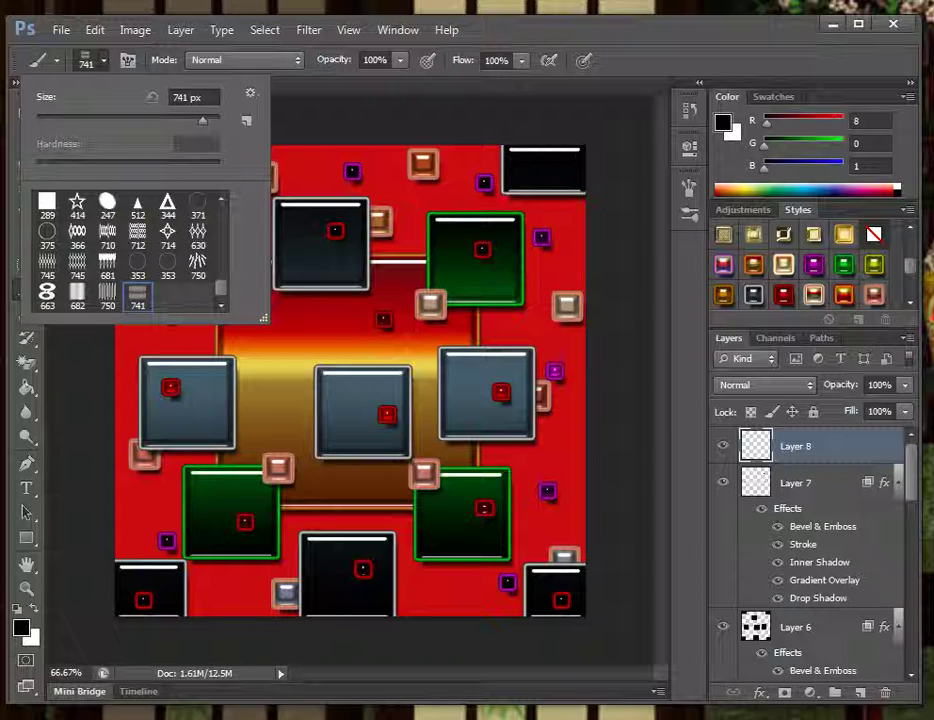
# Enlarge the striped brush to 1057 px so that it spans the whole canvas.
pyautogui.moveTo(203, 121); pyautogui.dragTo(209, 121)
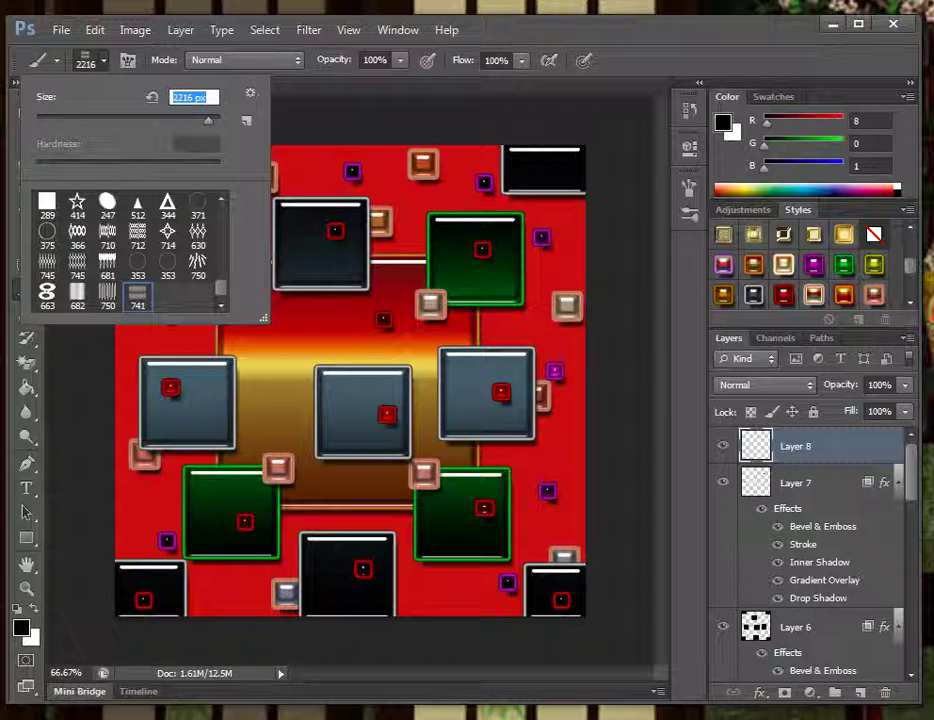
pyautogui.write('349')
pyautogui.press('Return')
pyautogui.write('1521')
pyautogui.press('Return')
pyautogui.write('463')
pyautogui.press('Return')
pyautogui.write('2912')
pyautogui.press('Return')
pyautogui.write('1057')
pyautogui.press('Return')
pyautogui.press('Return')
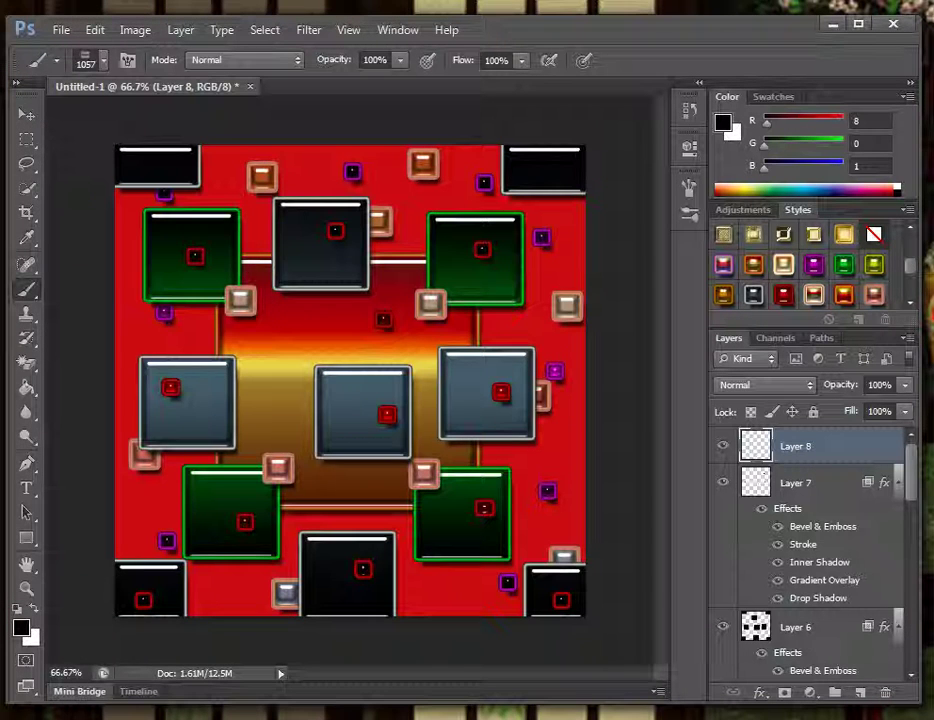
# Stamp the stripes once over the canvas center on Layer 8 and lower the layer's opacity to 66%.
pyautogui.click(350, 381)
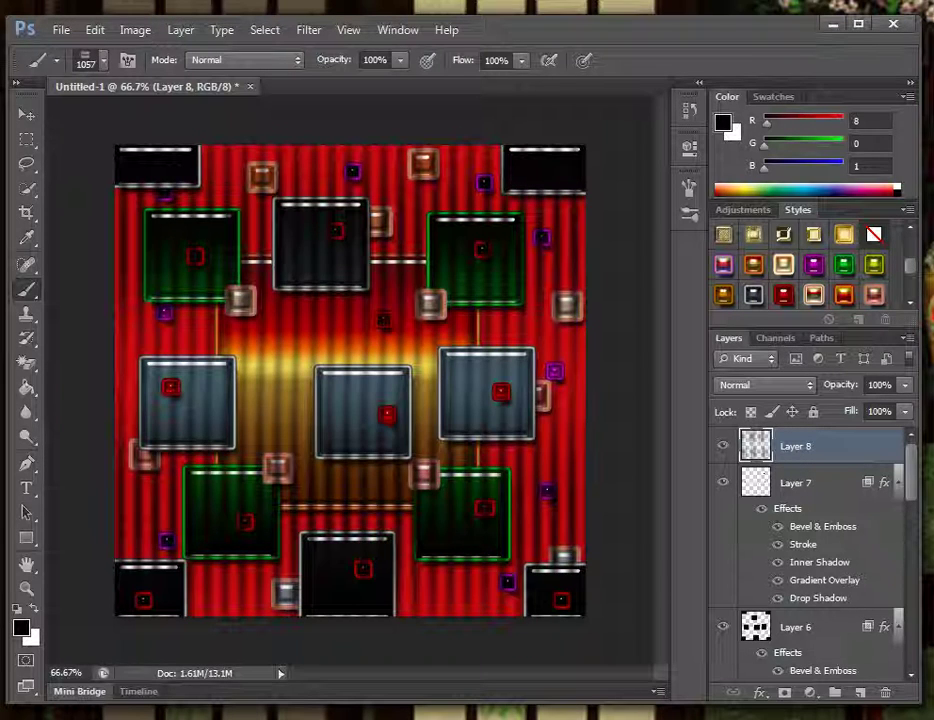
pyautogui.click(905, 385)
pyautogui.moveTo(905, 406); pyautogui.dragTo(872, 406)
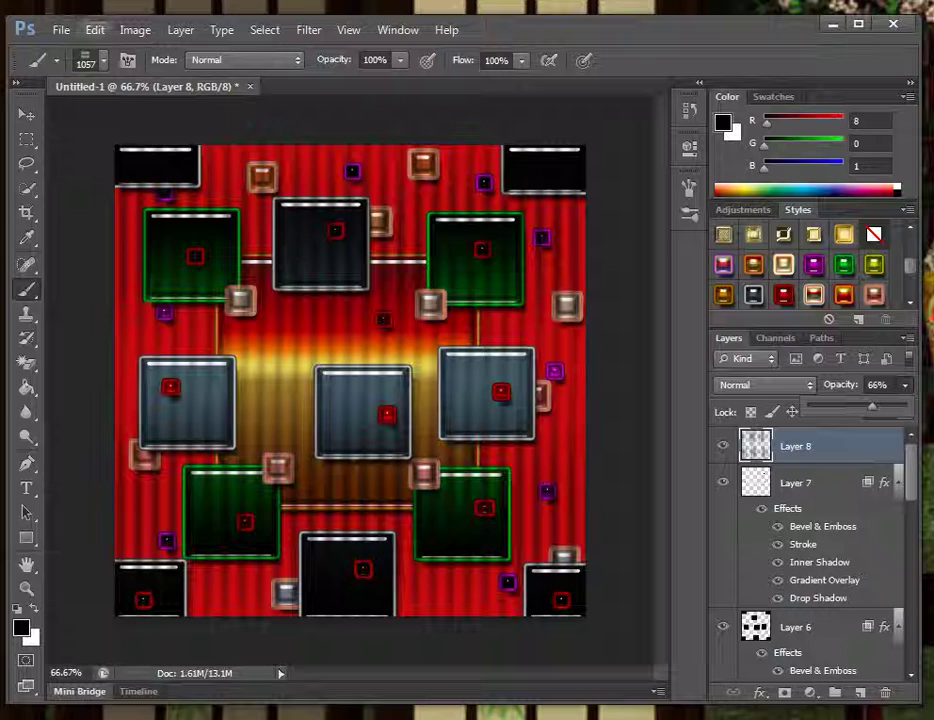
# Save a PNG copy of the design named "niece tecture" with Smallest / Slow compression and no interlacing.
pyautogui.click(61, 29)
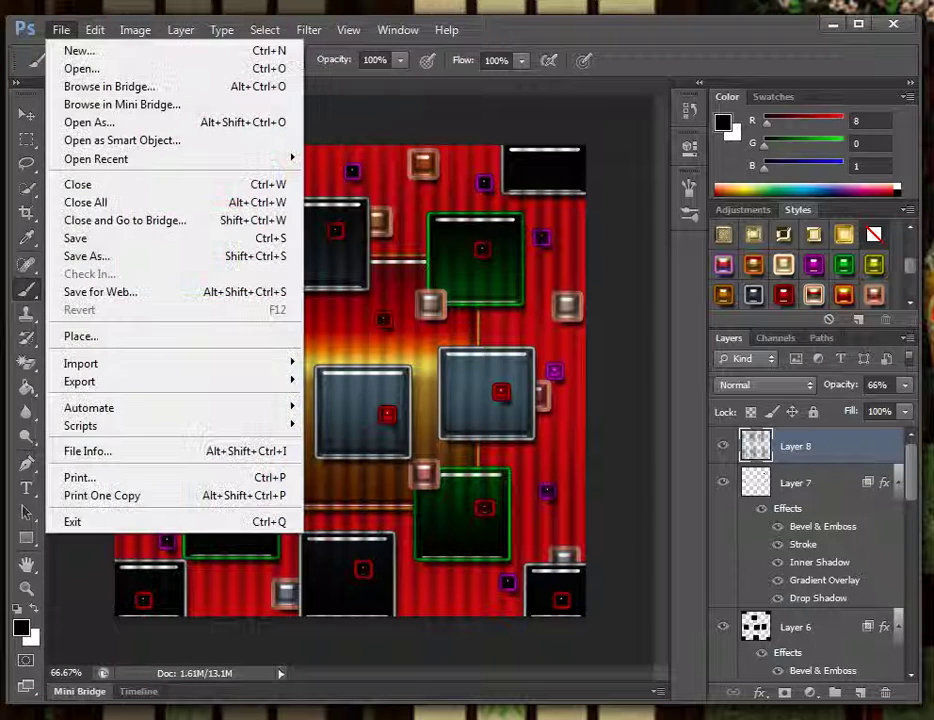
pyautogui.click(80, 255)
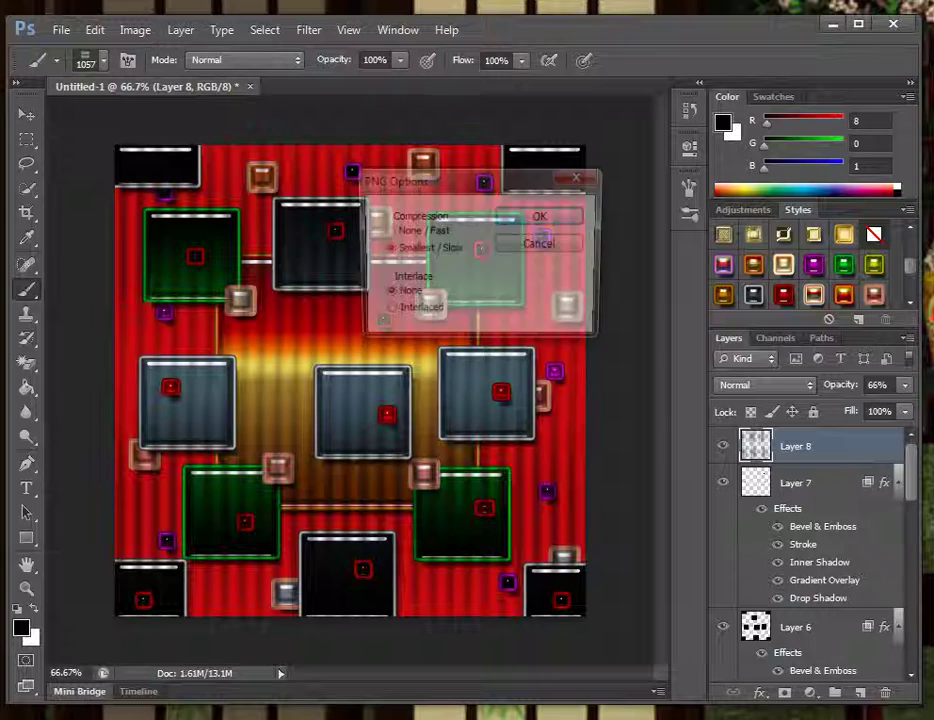
pyautogui.press('Return')
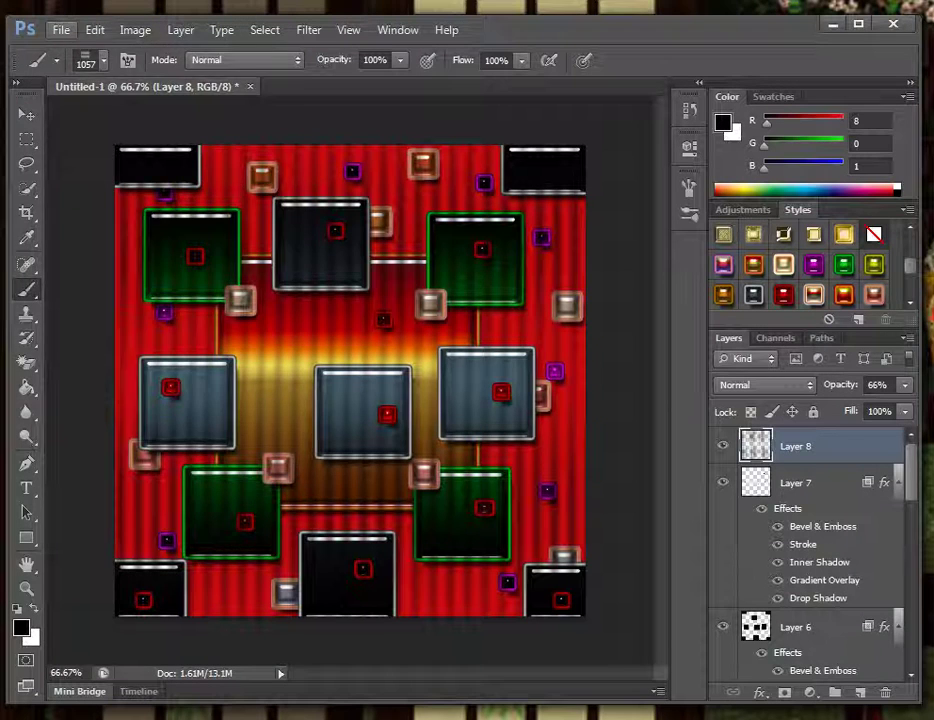
# Save the layered document as Untitled-1.psd and replace it in the workspace with the saved niece tecture.png.
pyautogui.click(61, 29)
pyautogui.click(88, 239)
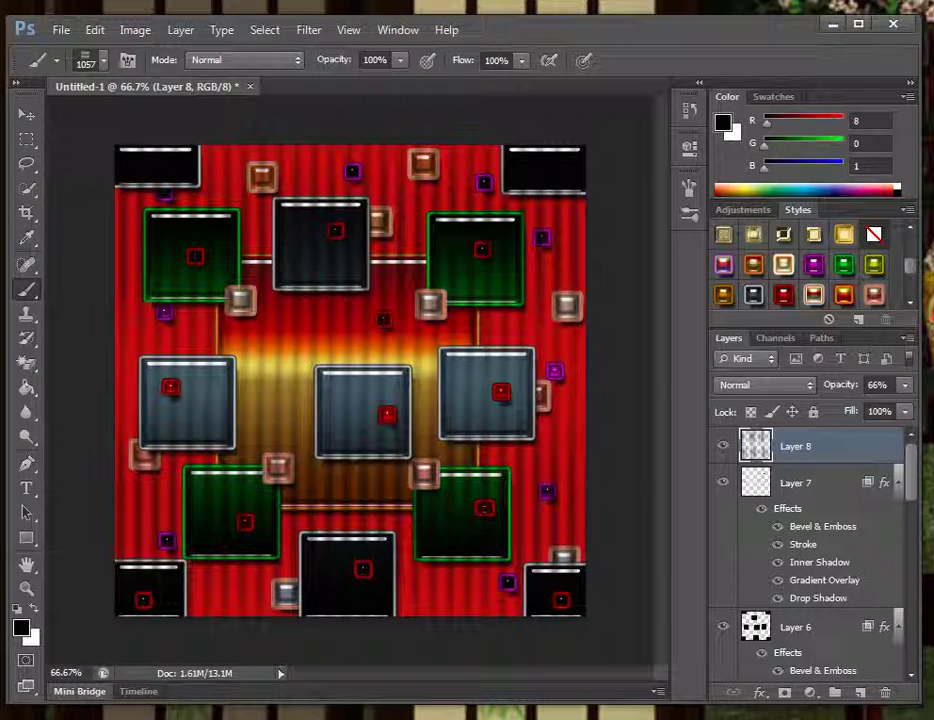
pyautogui.press('Return')
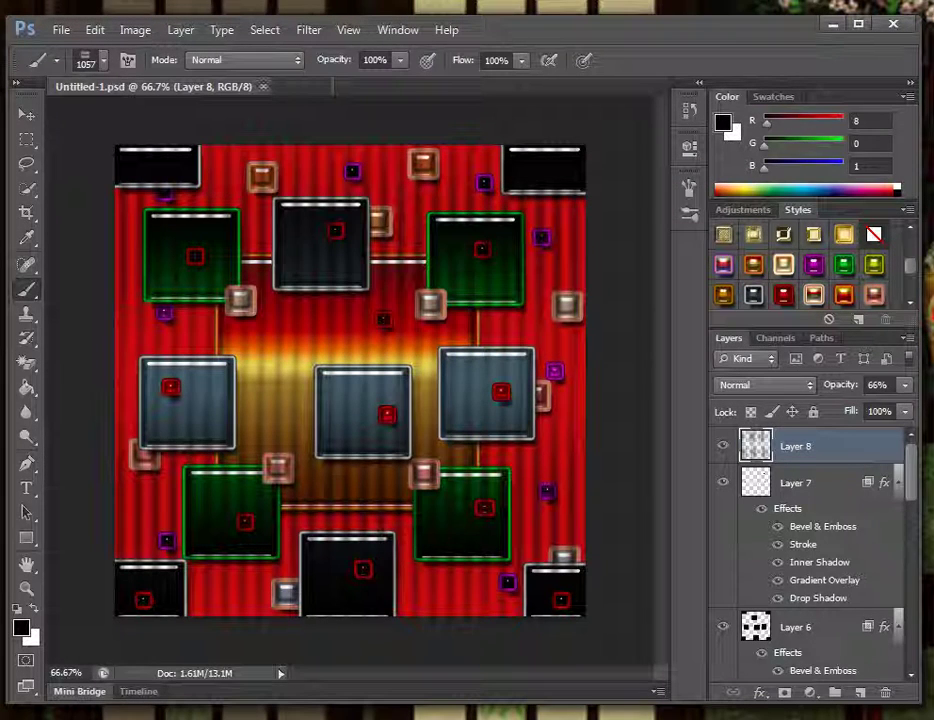
pyautogui.hotkey('ctrl', 'w')
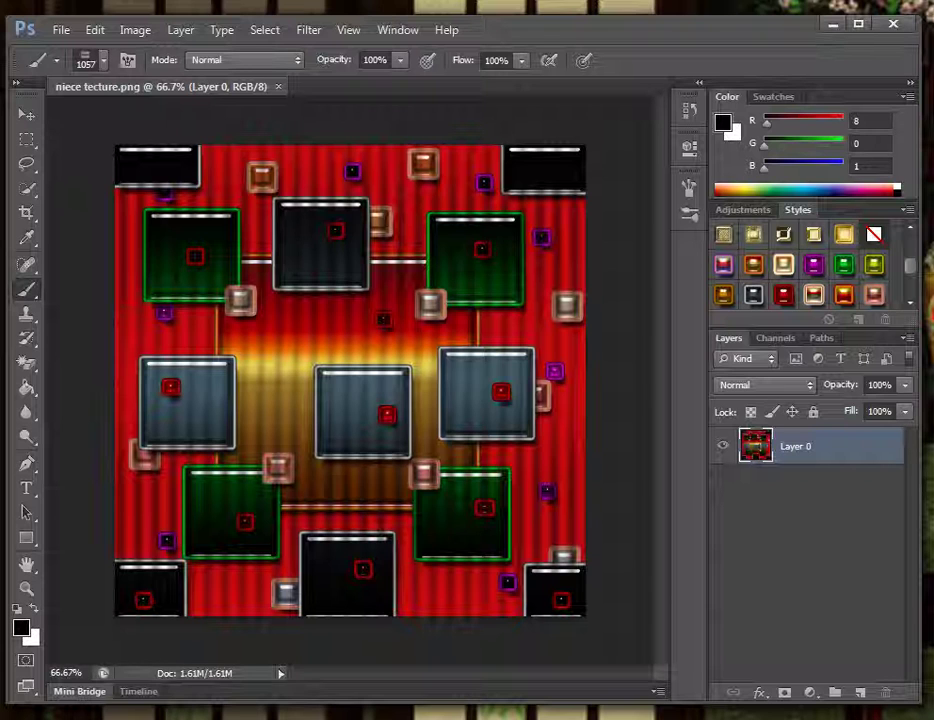
# Switch to Notepad, write "Nice texture!!", and close the note without saving it.
pyautogui.hotkey('alt', 'Tab')
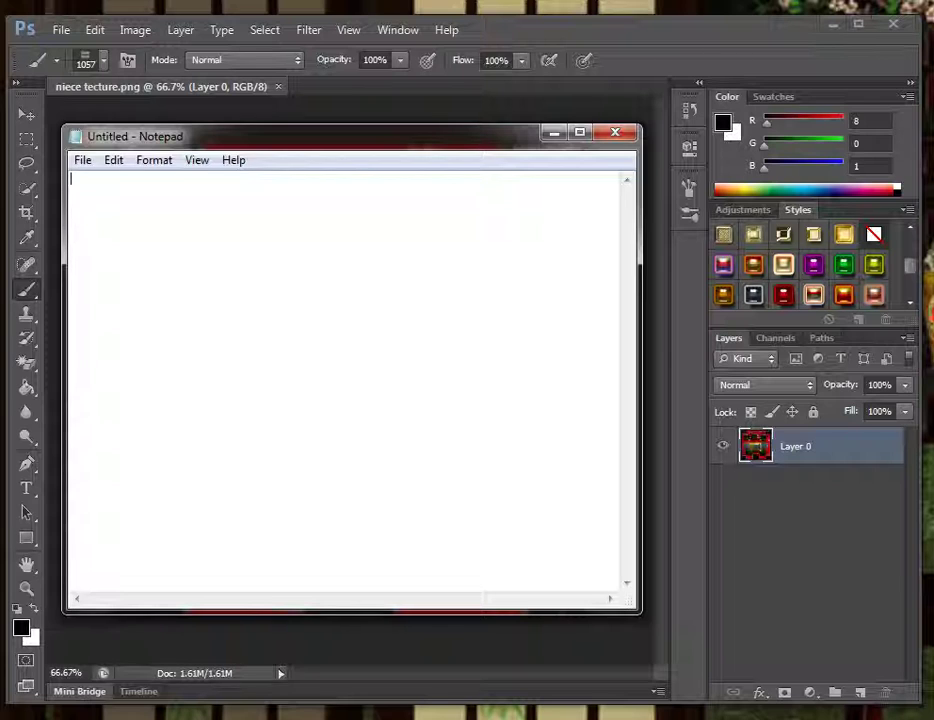
pyautogui.write('Nice texture')
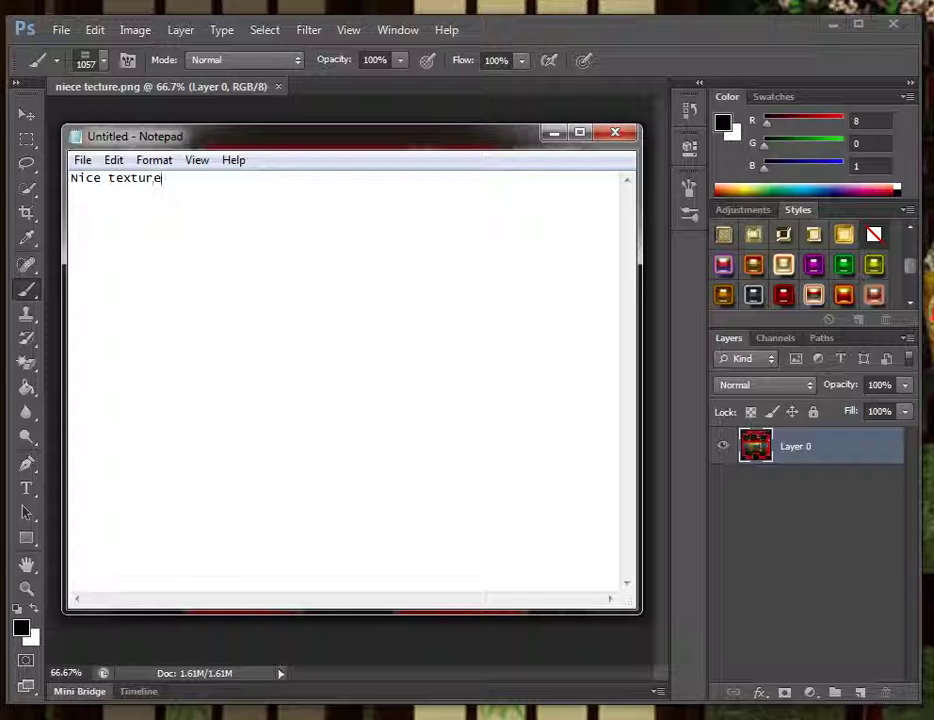
pyautogui.write(' !')
pyautogui.press('Return')
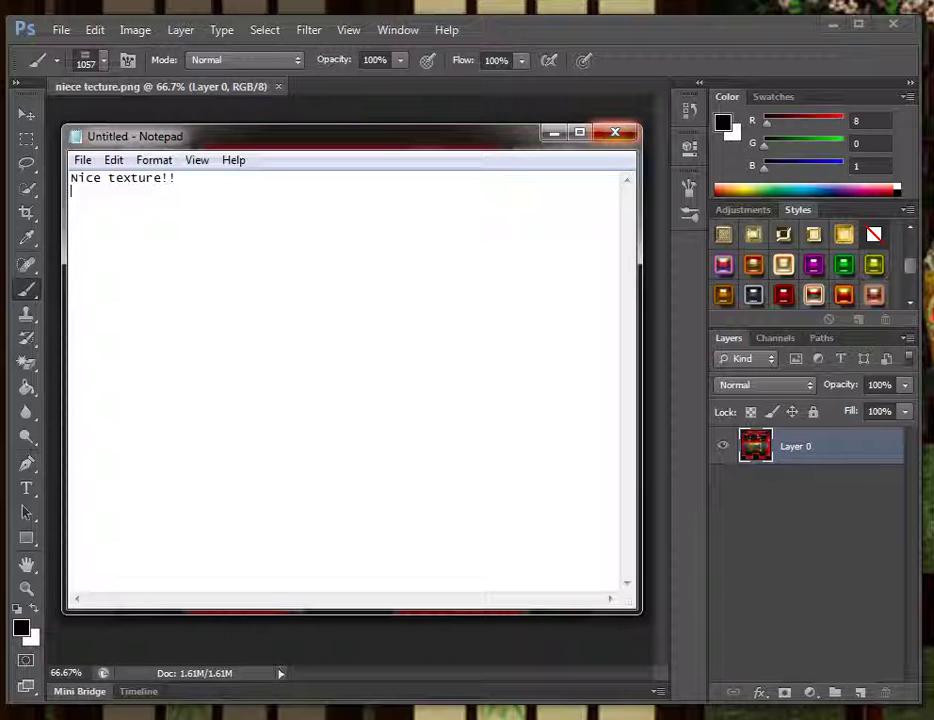
pyautogui.click(615, 133)
pyautogui.press('Tab')
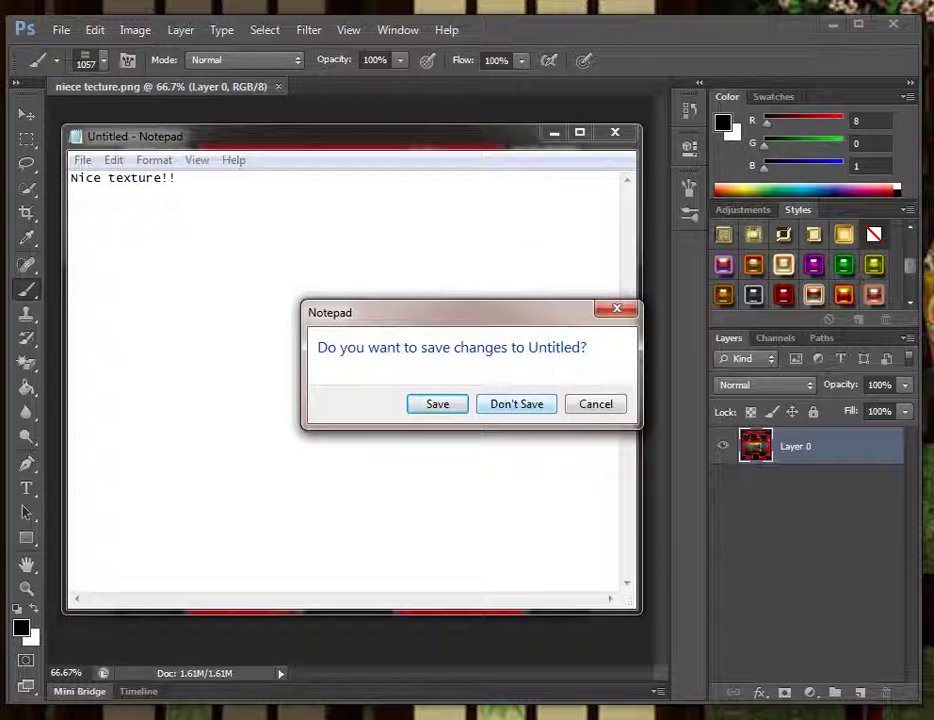
pyautogui.press('Return')
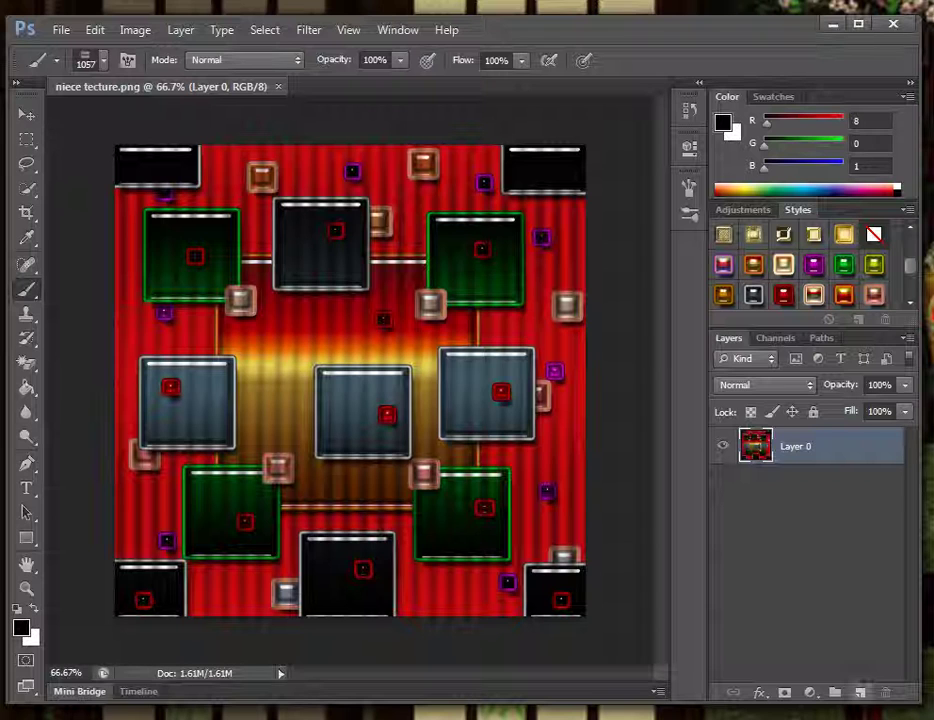
# Add a new layer above the flattened texture and stamp the 1057 px striped brush once over the canvas center.
pyautogui.hotkey('ctrl', 'shift', 'alt', 'n')
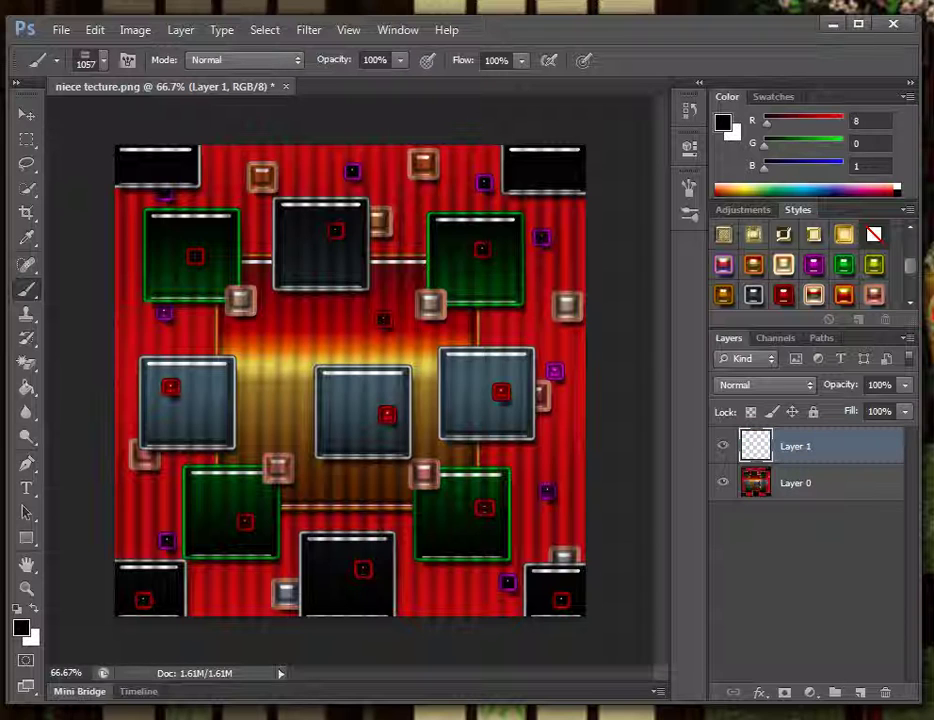
pyautogui.click(350, 382)
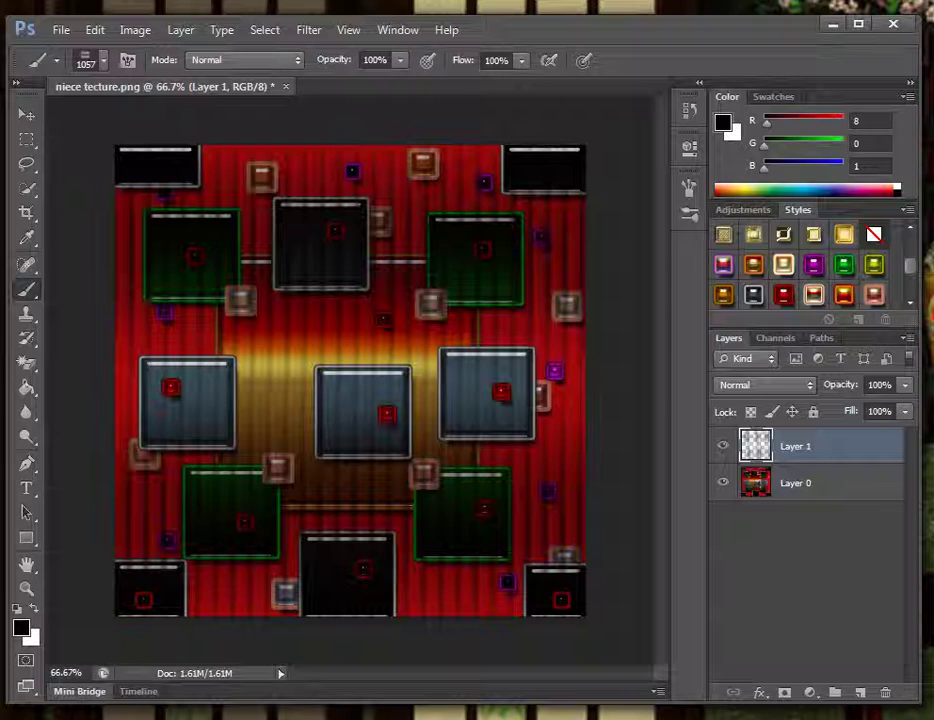